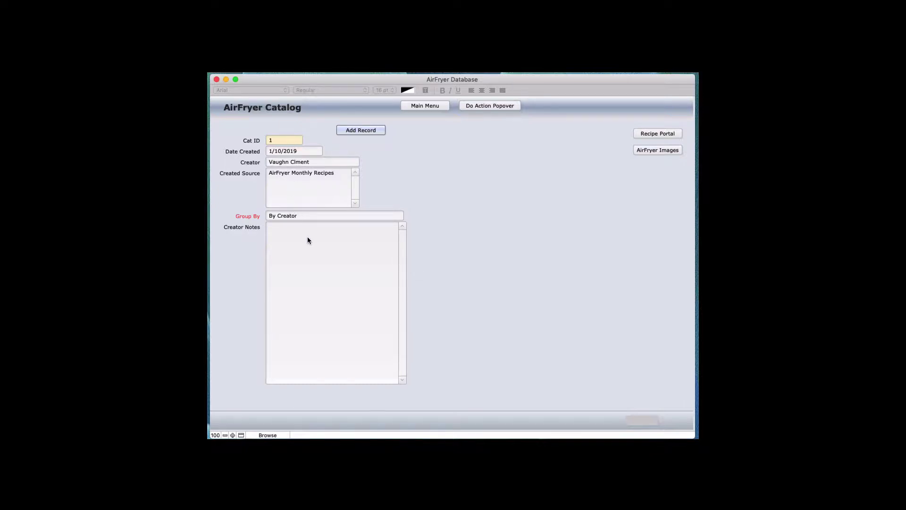
Perform a find for catalog records with "Mac" as the Creator.
{"action": "left_click", "coordinate": [487, 105]}
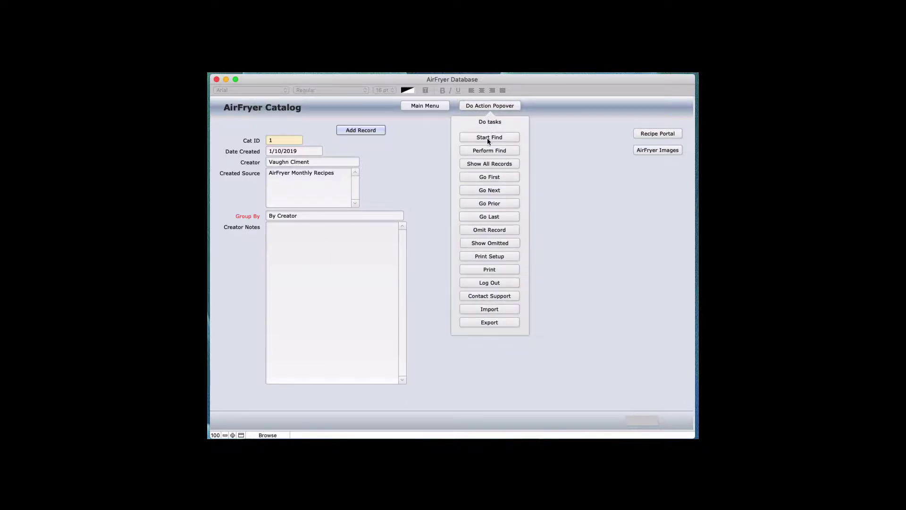
{"action": "left_click", "coordinate": [487, 137]}
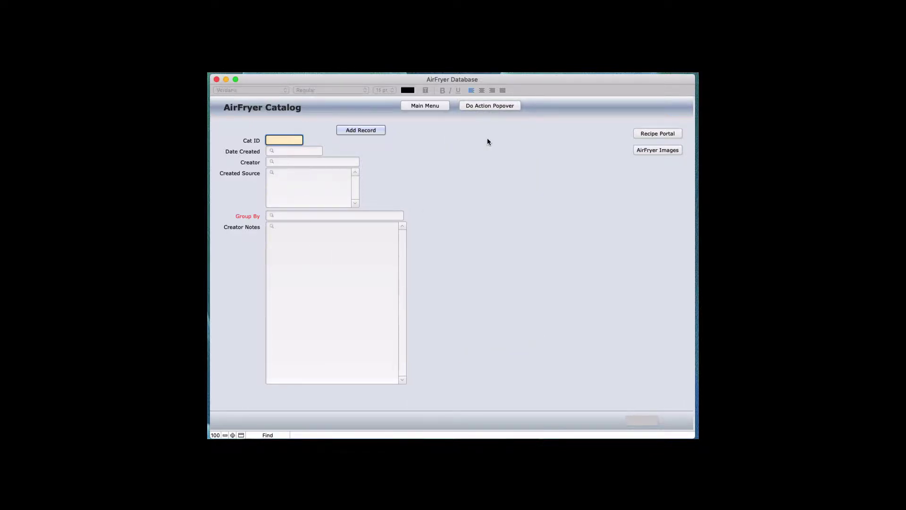
{"action": "left_click", "coordinate": [284, 162]}
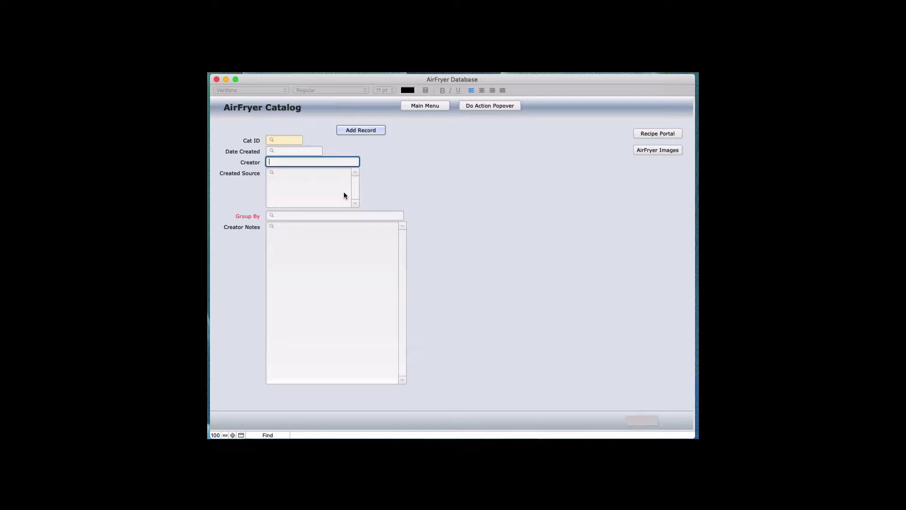
{"action": "type", "text": "Mac"}
{"action": "left_click", "coordinate": [477, 106]}
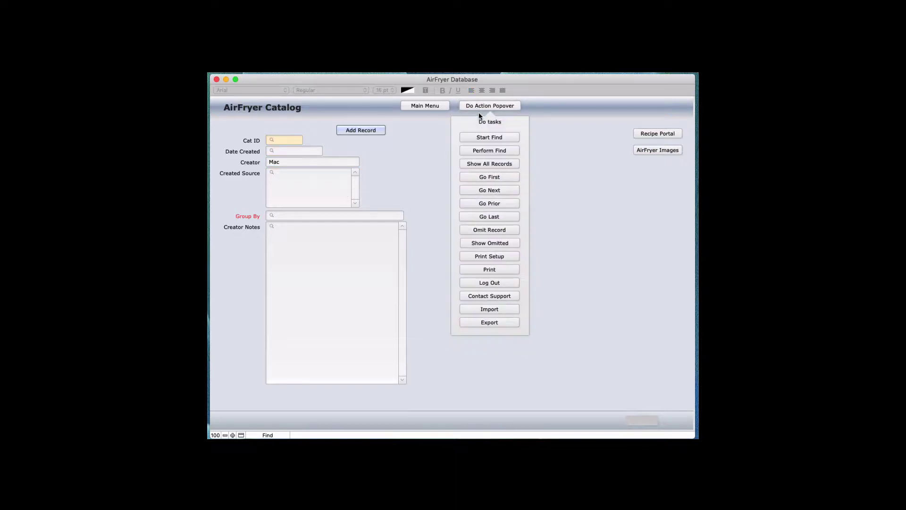
{"action": "left_click", "coordinate": [480, 153]}
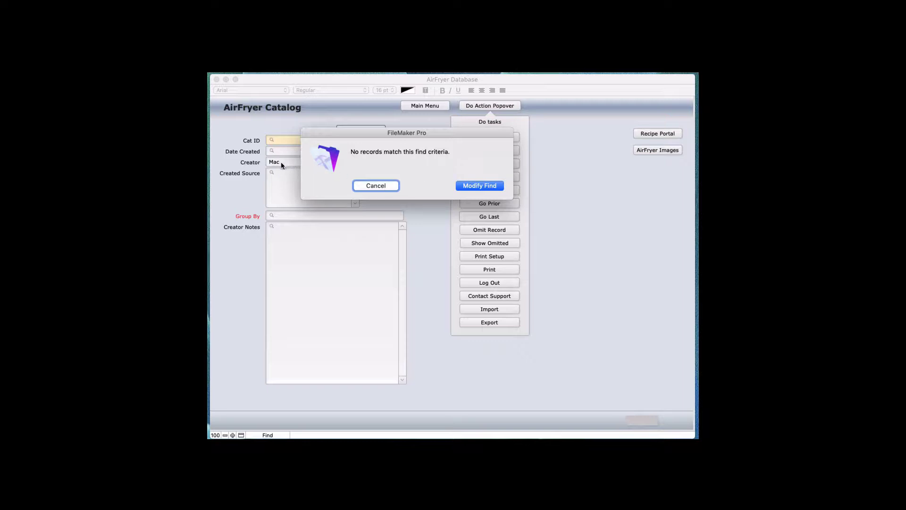
Modify the find to use the first three letters of the existing record's creator name, and perform it.
{"action": "left_click", "coordinate": [473, 186]}
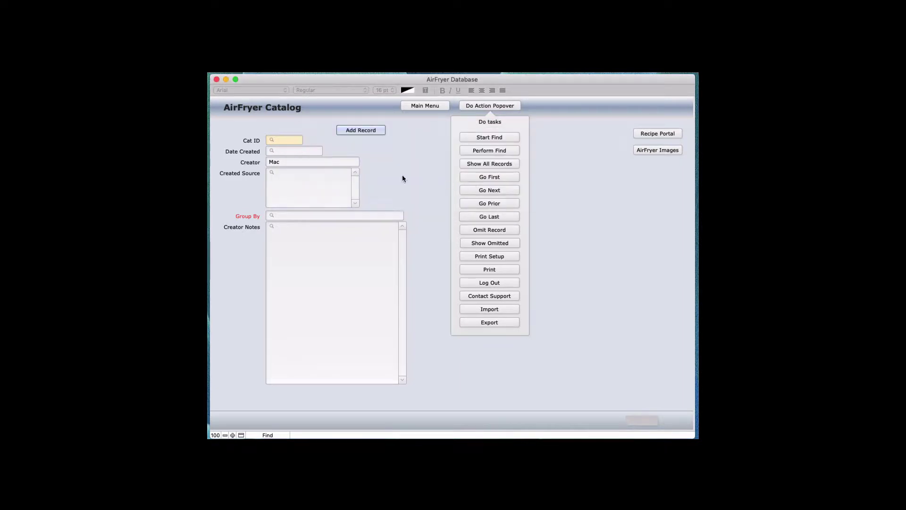
{"action": "left_click", "coordinate": [296, 160]}
{"action": "key", "text": "super+a"}
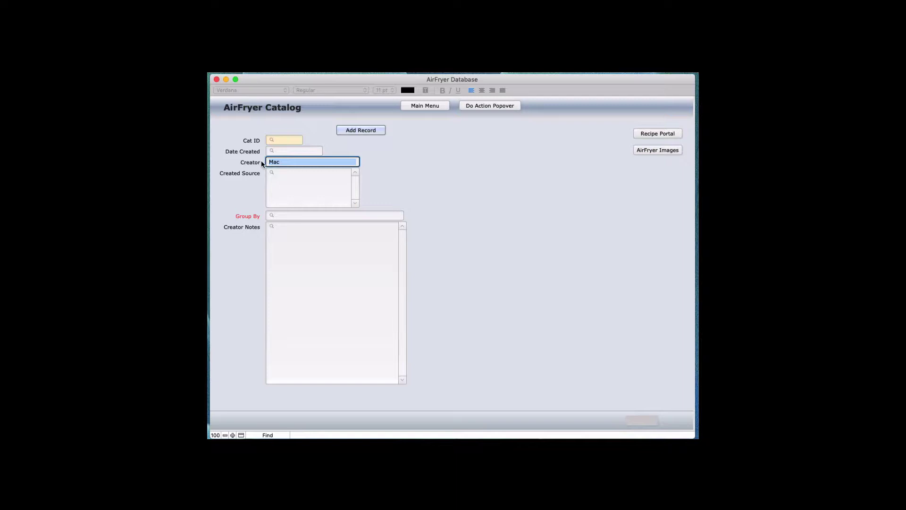
{"action": "type", "text": "Vau"}
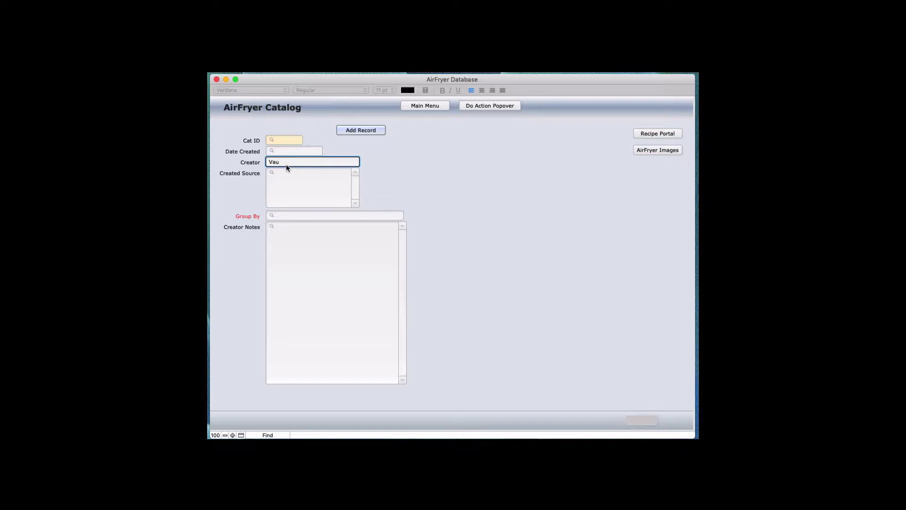
{"action": "left_click", "coordinate": [480, 107]}
{"action": "left_click", "coordinate": [480, 149]}
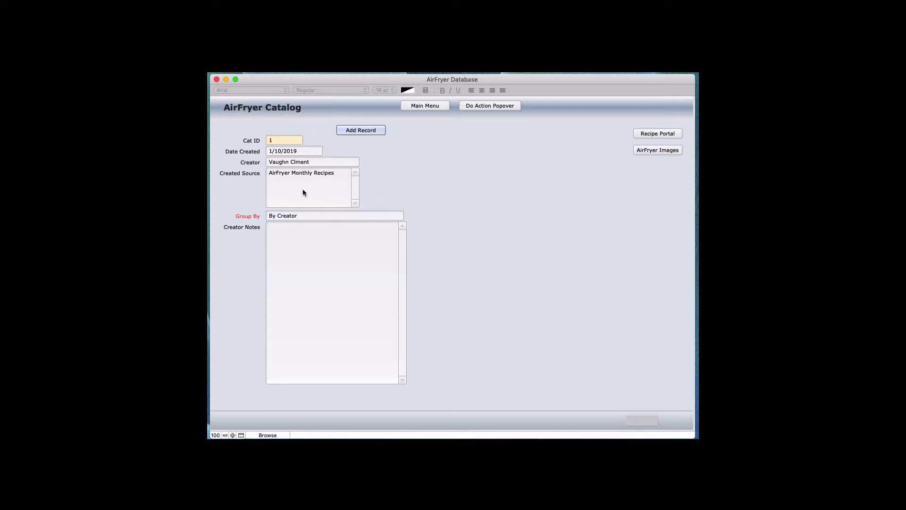
Add a blank record to the Grouped By List reached from the Group By field, and return to the AirFryer Catalog.
{"action": "left_click", "coordinate": [301, 215]}
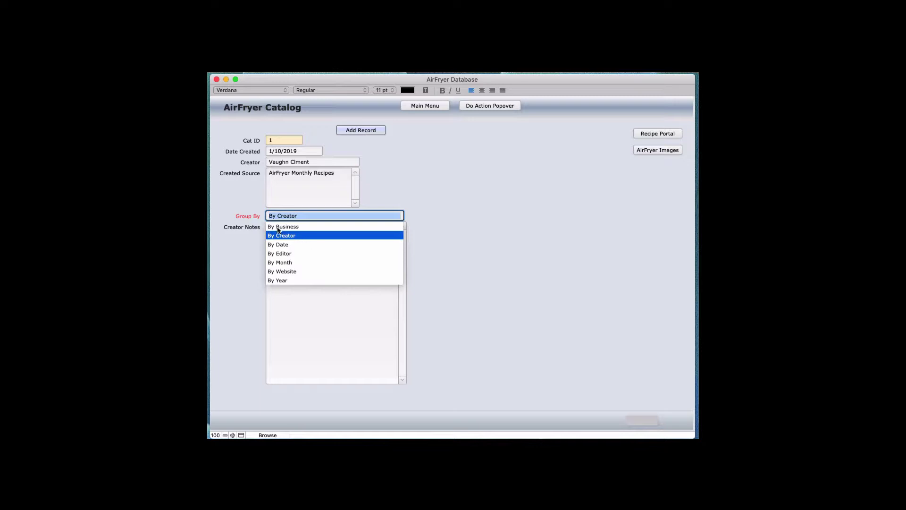
{"action": "left_click", "coordinate": [253, 216]}
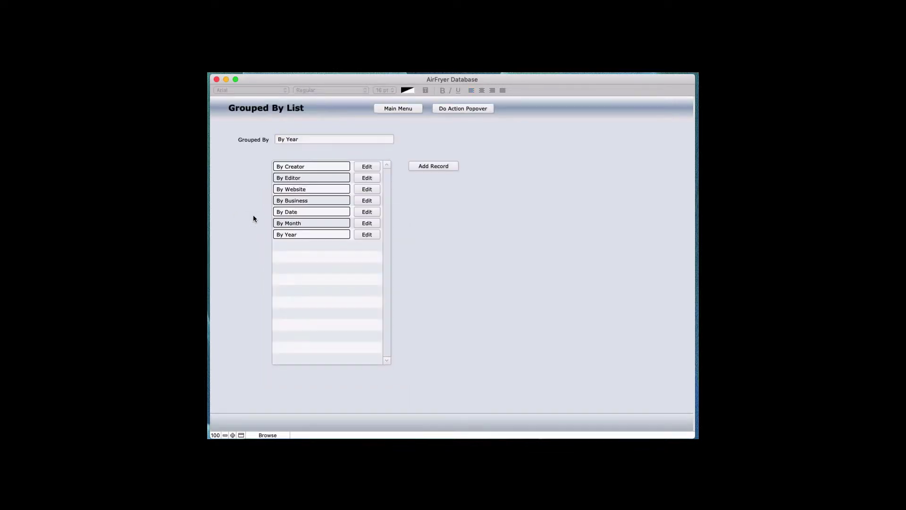
{"action": "left_click", "coordinate": [432, 167]}
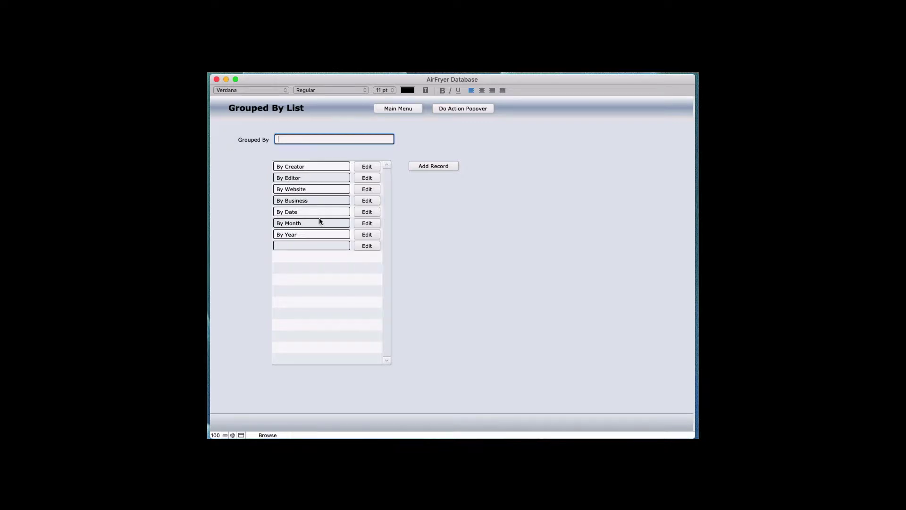
{"action": "left_click", "coordinate": [405, 203]}
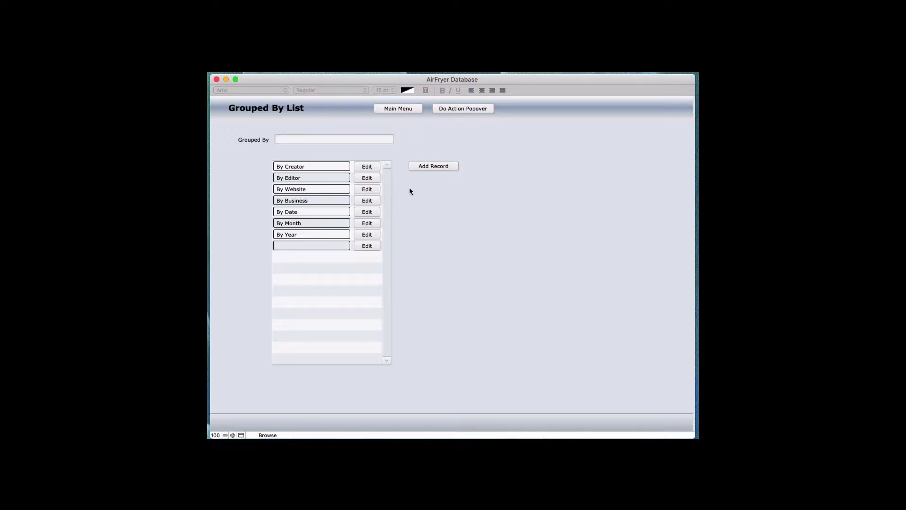
{"action": "left_click", "coordinate": [397, 108]}
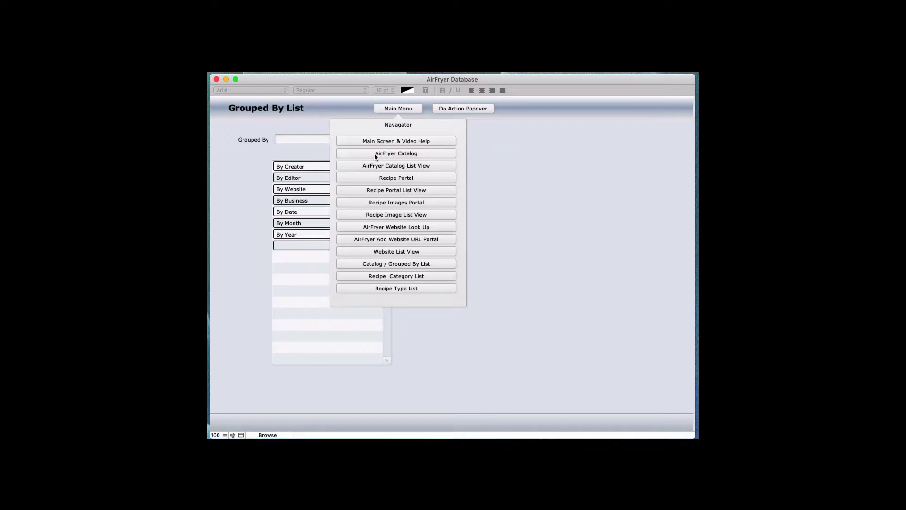
{"action": "left_click", "coordinate": [408, 156]}
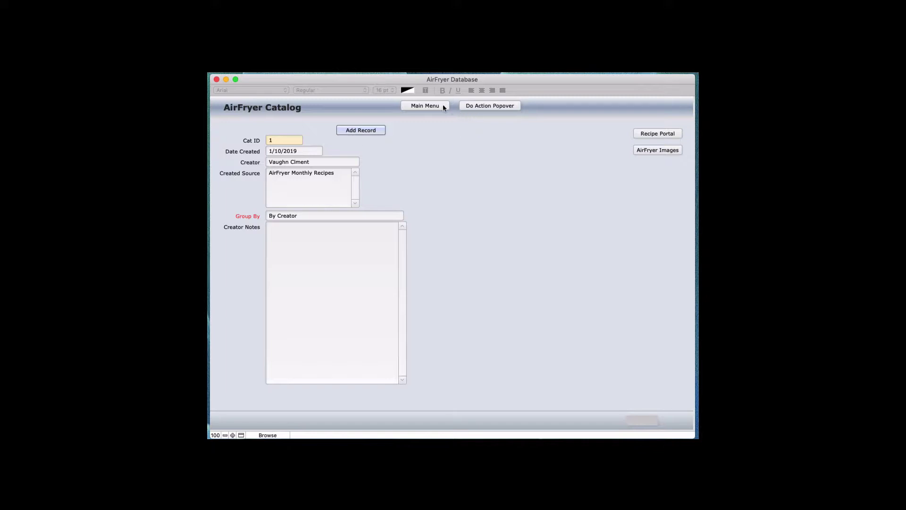
{"action": "left_click", "coordinate": [494, 106]}
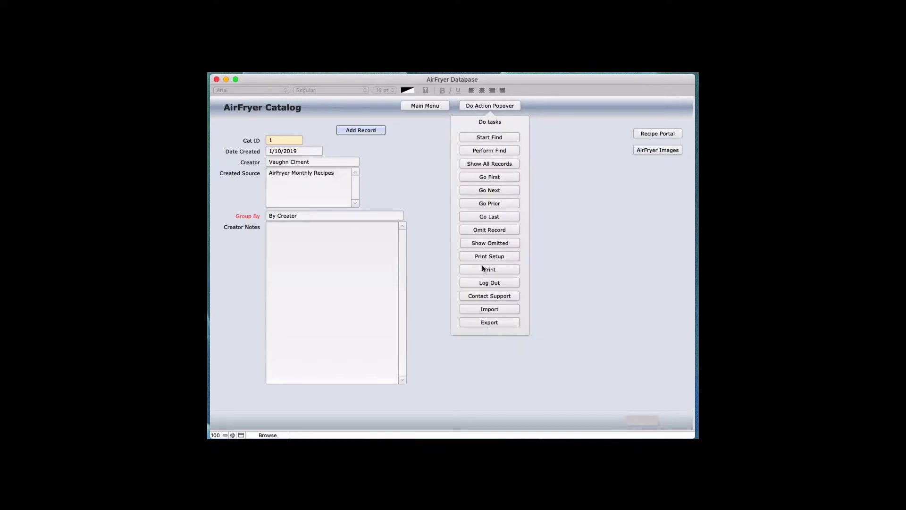
{"action": "left_click", "coordinate": [578, 145]}
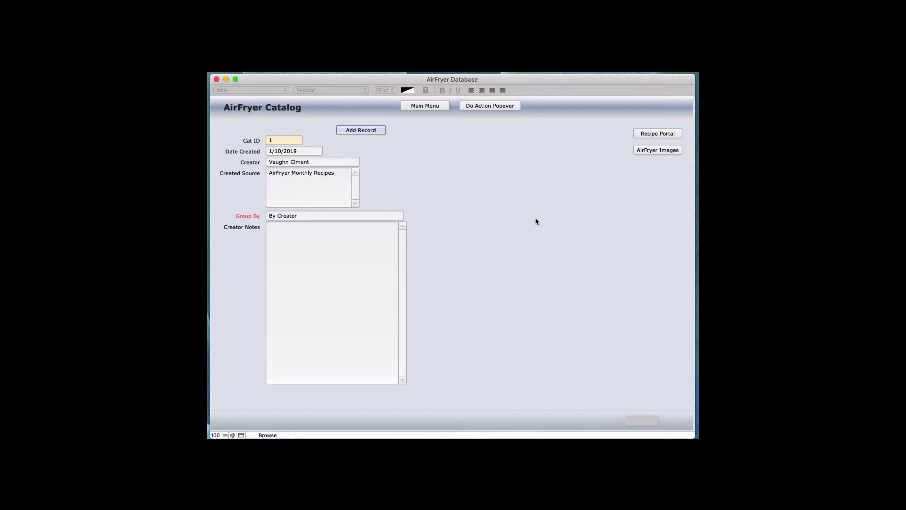
{"action": "left_click", "coordinate": [423, 107]}
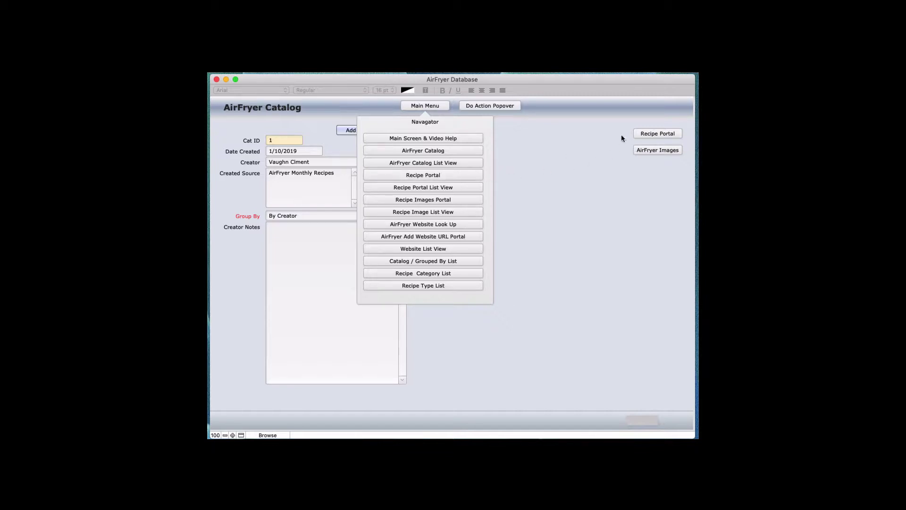
Review the recipe entries linked to this catalog record down to the empty entry, and close the recipe popover.
{"action": "left_click", "coordinate": [650, 132]}
{"action": "left_click", "coordinate": [650, 132]}
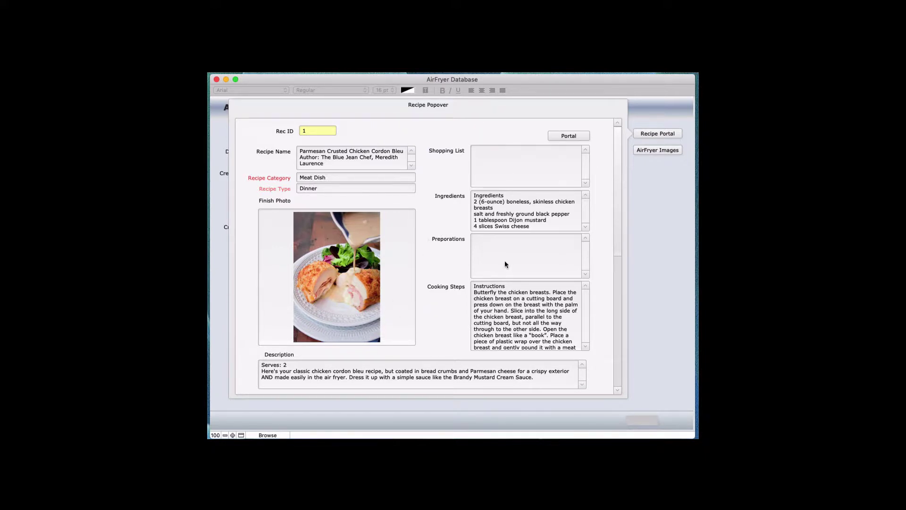
{"action": "scroll", "coordinate": [448, 258], "scroll_direction": "down", "scroll_amount": 10}
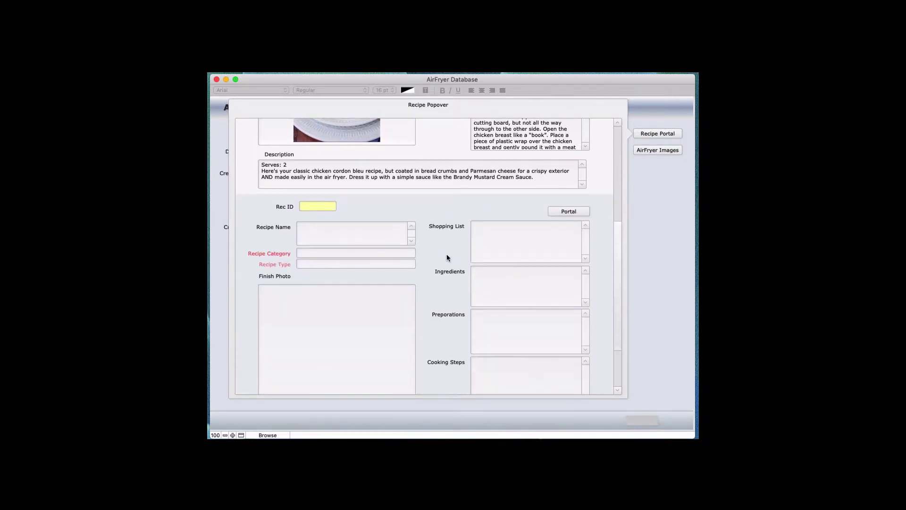
{"action": "scroll", "coordinate": [447, 257], "scroll_direction": "down", "scroll_amount": 3}
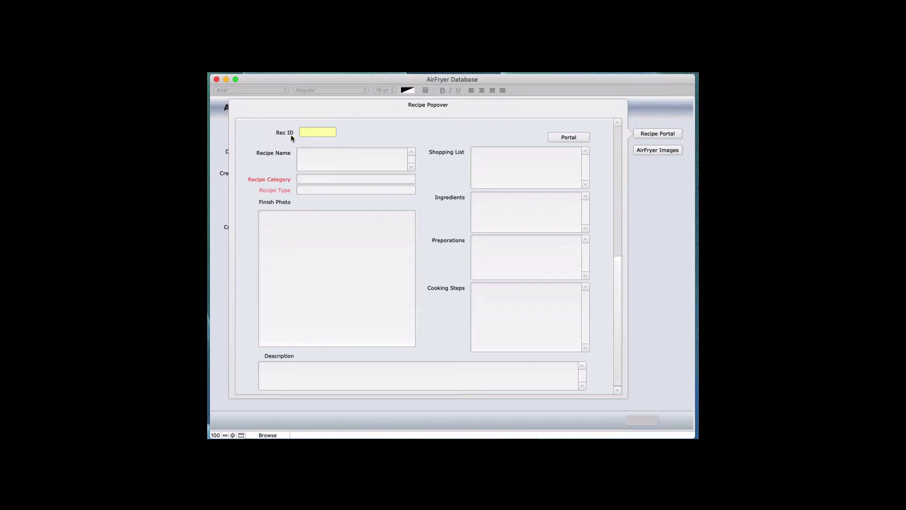
{"action": "left_click", "coordinate": [224, 141]}
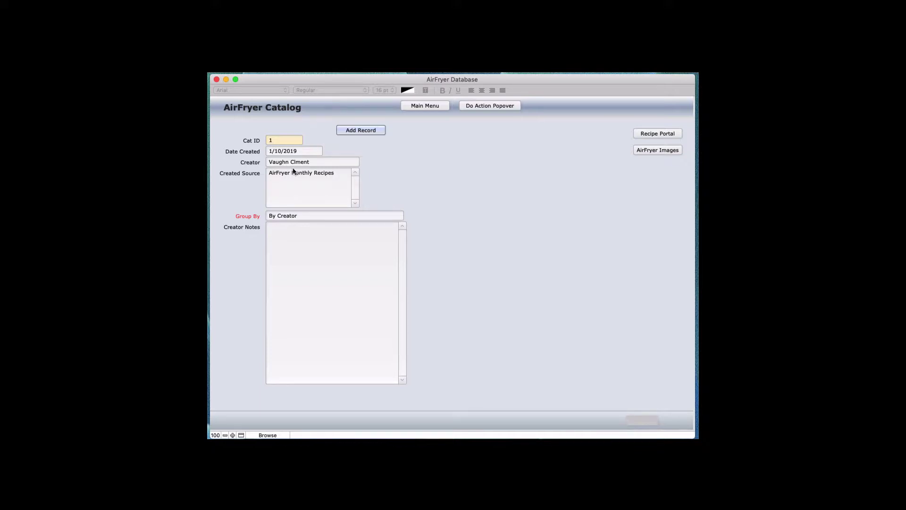
Open the Parmesan Crusted Chicken Cordon Bleu recipe in the AirFryer Recipe Portal from the catalog's recipe popover.
{"action": "left_click", "coordinate": [651, 136]}
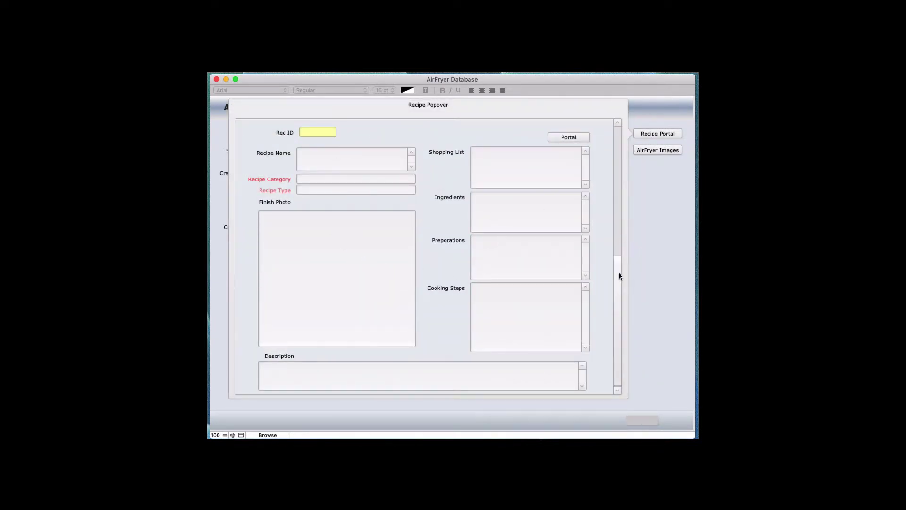
{"action": "left_click_drag", "start_coordinate": [620, 276], "coordinate": [620, 126]}
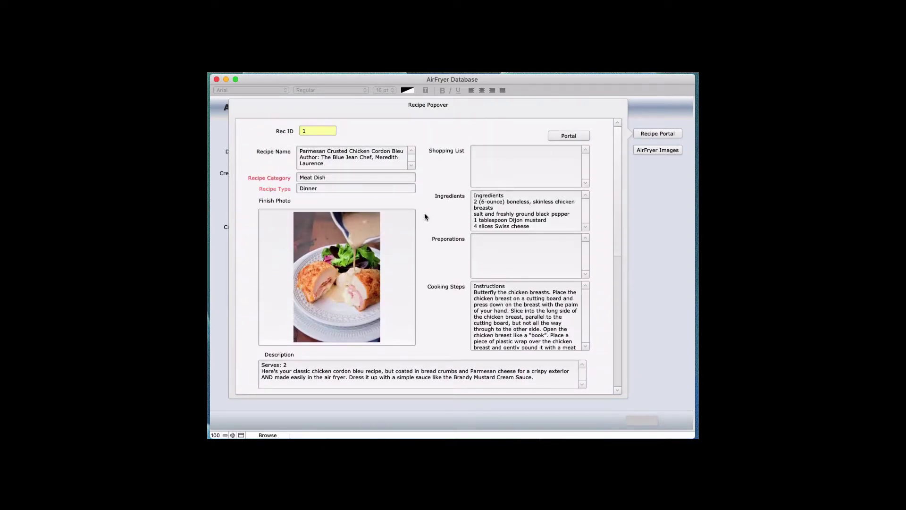
{"action": "left_click", "coordinate": [569, 136]}
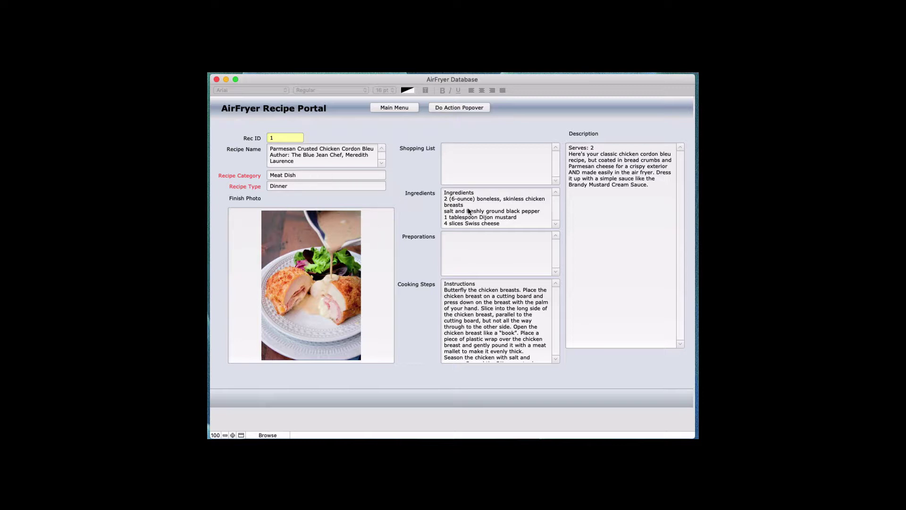
Enter "Change" as the recipe's Shopping List text and commit the record.
{"action": "left_click", "coordinate": [469, 157]}
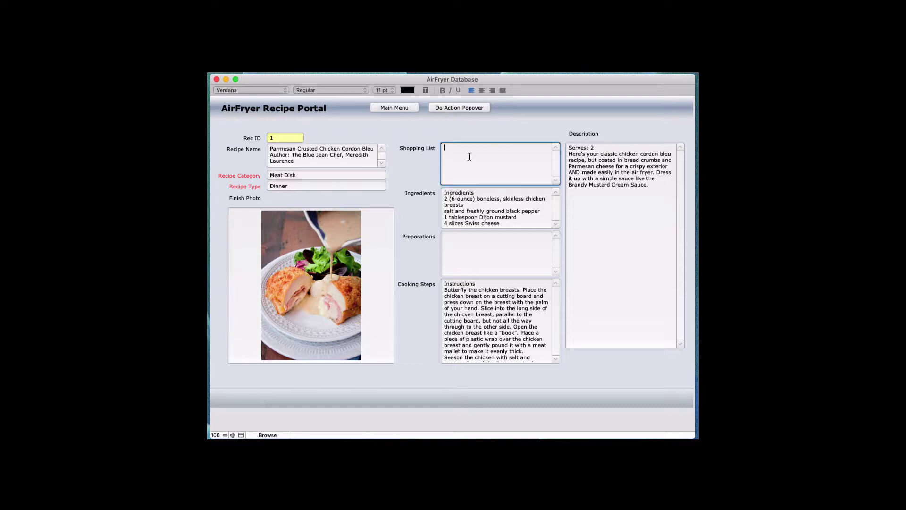
{"action": "type", "text": "Chanjge"}
{"action": "double_click", "coordinate": [461, 149]}
{"action": "type", "text": "Change"}
{"action": "left_click", "coordinate": [419, 176]}
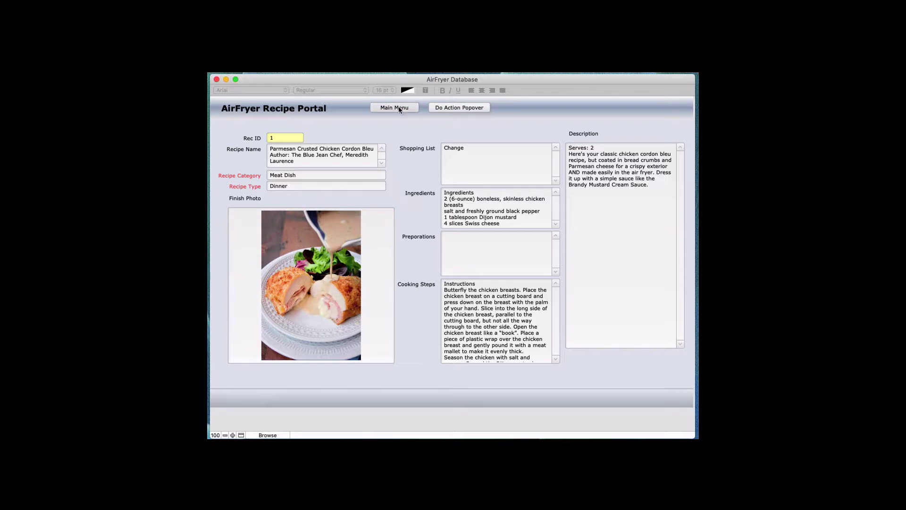
Return to the AirFryer Catalog and check the recipe's Shopping List in the recipe popover.
{"action": "left_click", "coordinate": [399, 108]}
{"action": "left_click", "coordinate": [400, 150]}
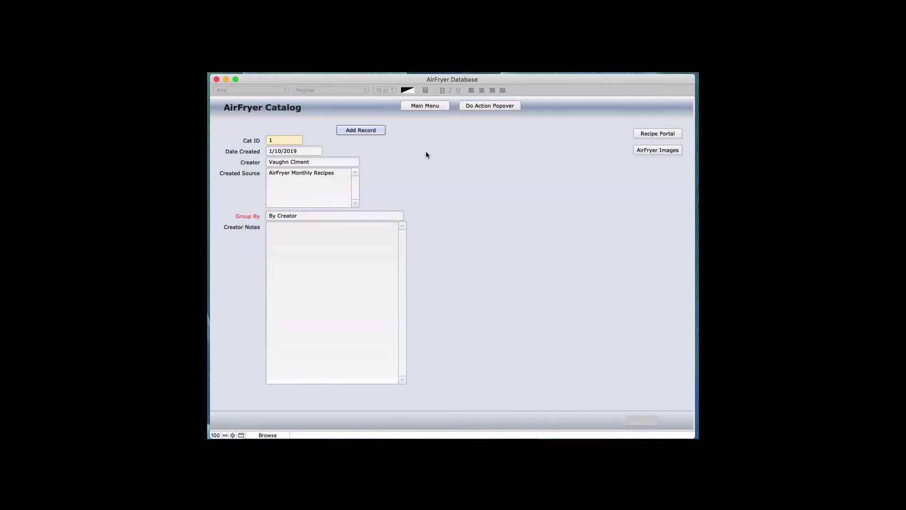
{"action": "left_click", "coordinate": [648, 134]}
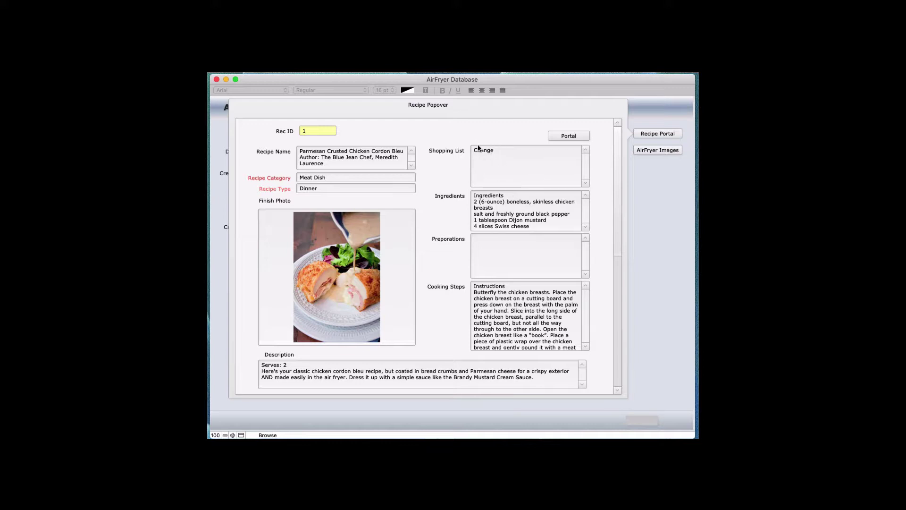
Clear the Shopping List text of the Parmesan Crusted Chicken Cordon Bleu recipe within the recipe popover.
{"action": "left_click", "coordinate": [498, 157]}
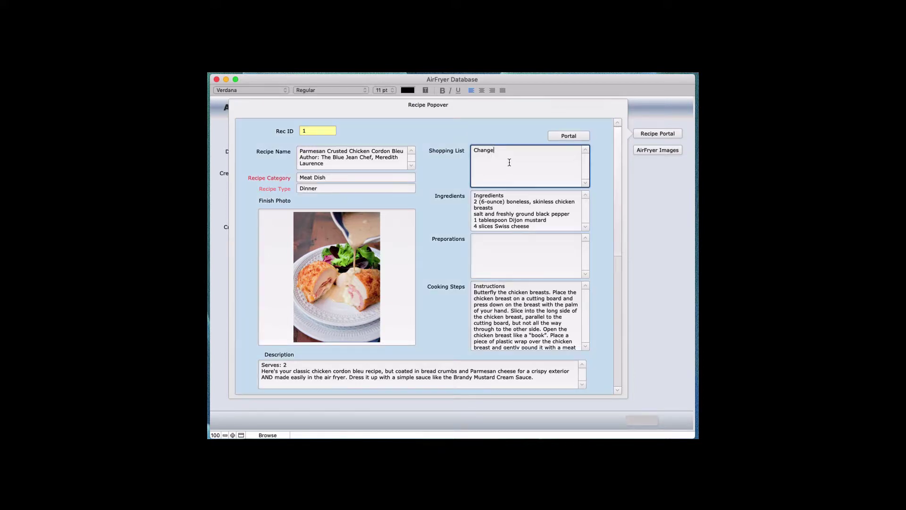
{"action": "key", "text": "BackSpace"}
{"action": "key", "text": "BackSpace"}
{"action": "key", "text": "BackSpace"}
{"action": "key", "text": "BackSpace"}
{"action": "key", "text": "BackSpace"}
{"action": "key", "text": "BackSpace"}
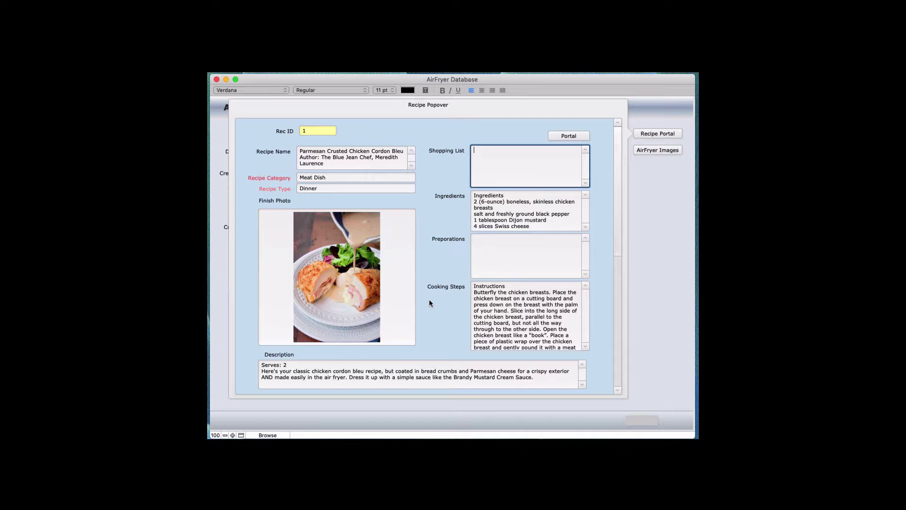
{"action": "left_click", "coordinate": [444, 176]}
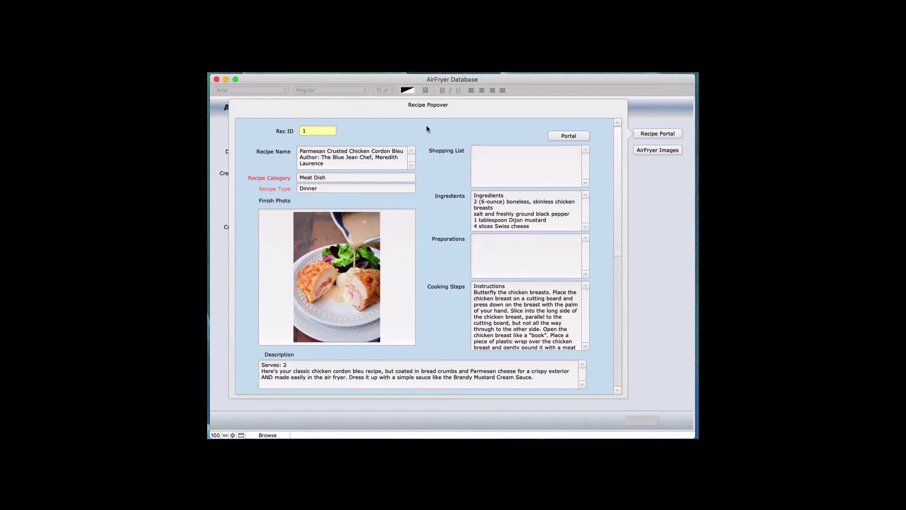
View the recipe and its available actions in the AirFryer Recipe Portal, and return to the AirFryer Catalog.
{"action": "left_click", "coordinate": [575, 137]}
{"action": "left_click", "coordinate": [459, 107]}
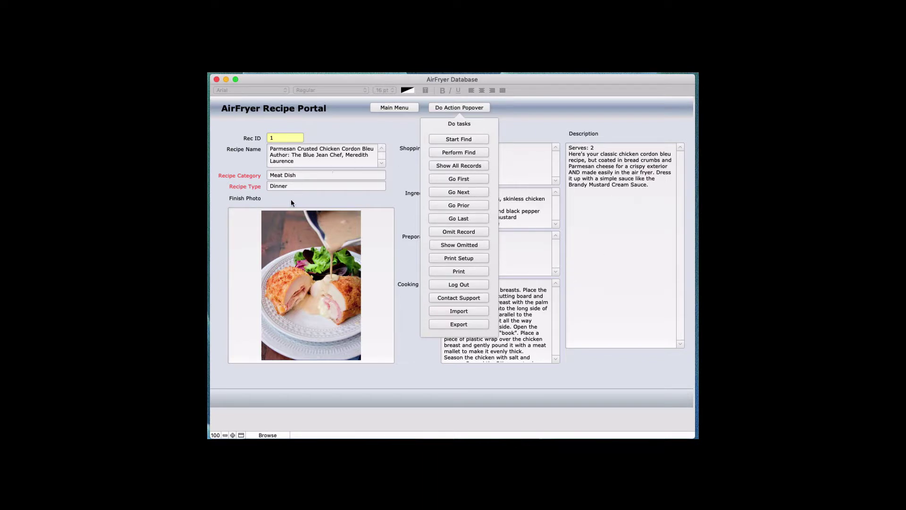
{"action": "left_click", "coordinate": [515, 130]}
{"action": "left_click", "coordinate": [396, 107]}
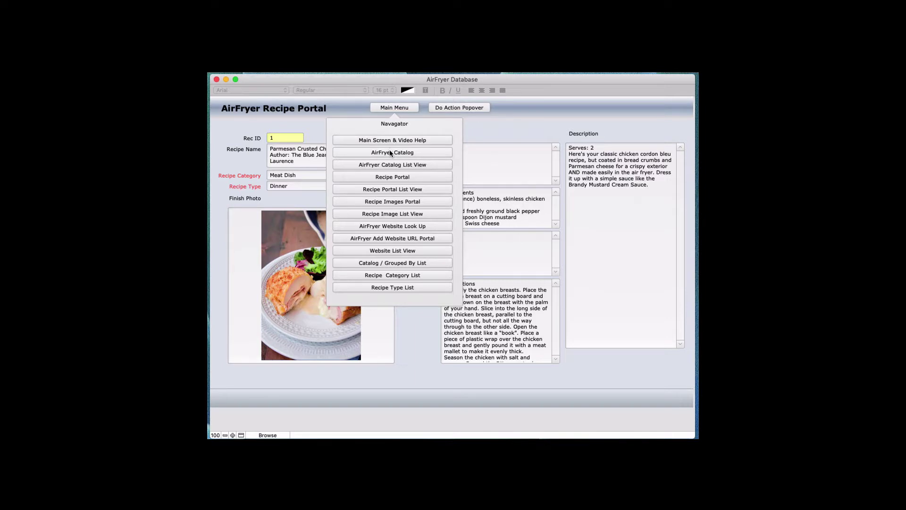
{"action": "left_click", "coordinate": [390, 150]}
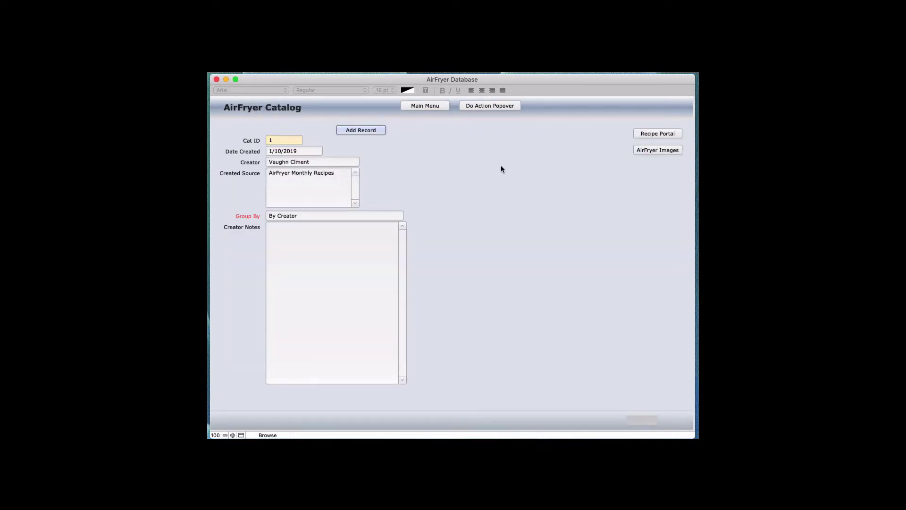
Look through the catalog record's linked images in the Fryer Recipe Images popover.
{"action": "left_click", "coordinate": [651, 151]}
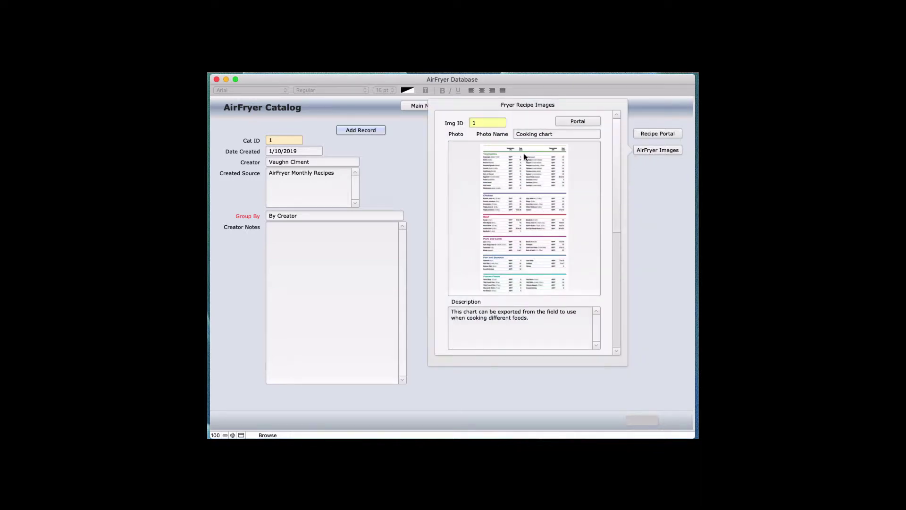
{"action": "scroll", "coordinate": [580, 239], "scroll_direction": "down", "scroll_amount": 1}
{"action": "scroll", "coordinate": [580, 238], "scroll_direction": "down", "scroll_amount": 10}
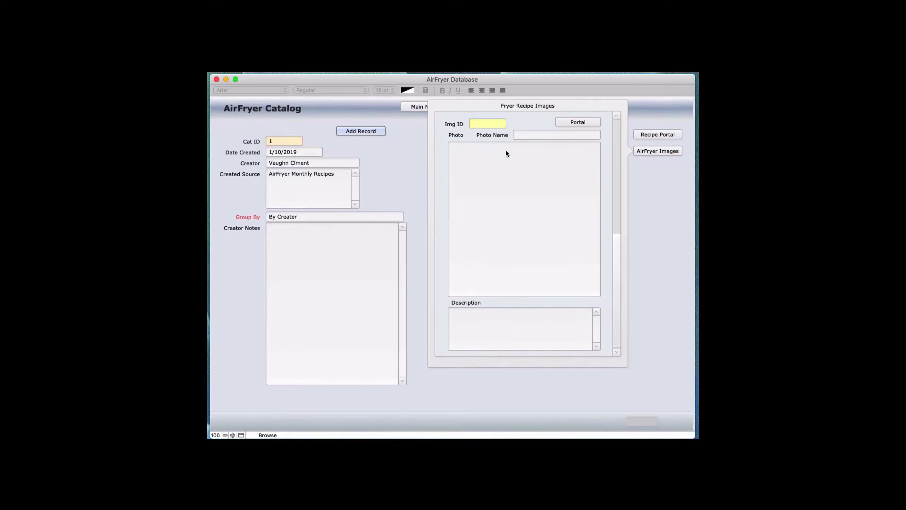
{"action": "scroll", "coordinate": [561, 170], "scroll_direction": "up", "scroll_amount": 5}
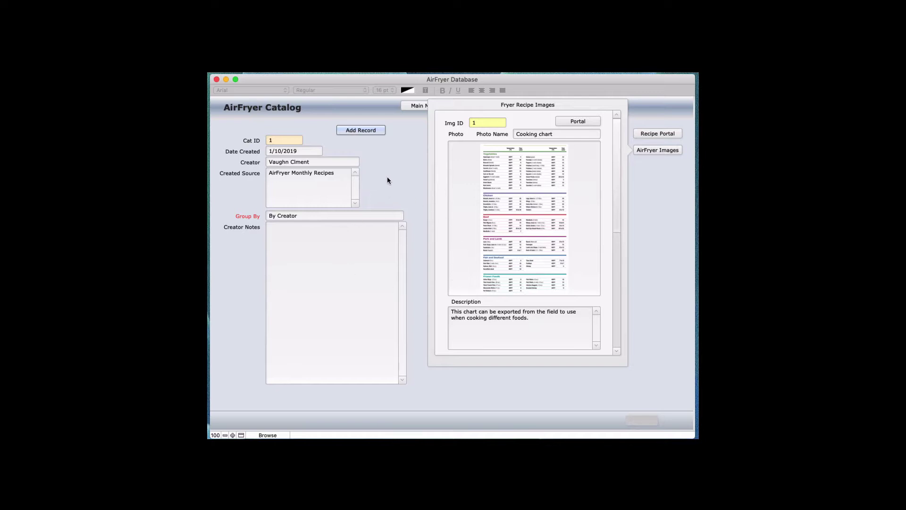
Open the Cooking chart in the AirFryer Images Portal, review the photo field's available actions and copy the image.
{"action": "left_click", "coordinate": [572, 121]}
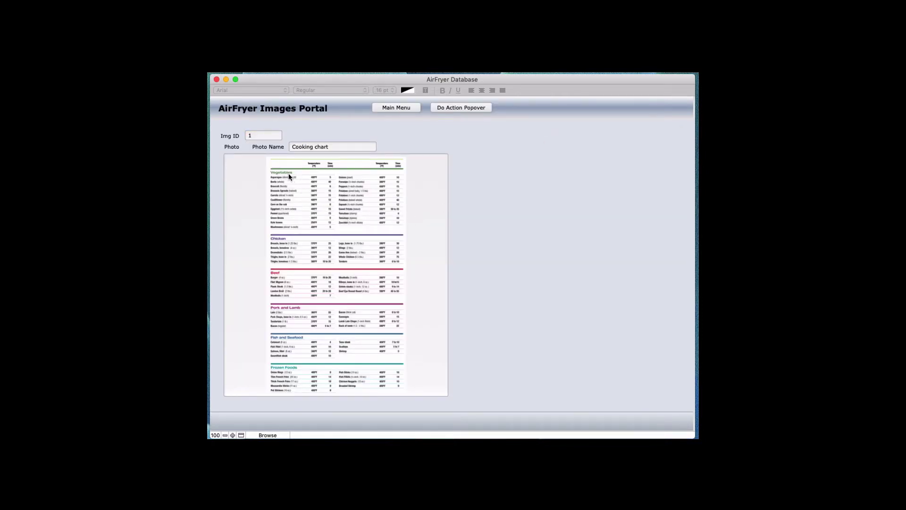
{"action": "right_click", "coordinate": [328, 211]}
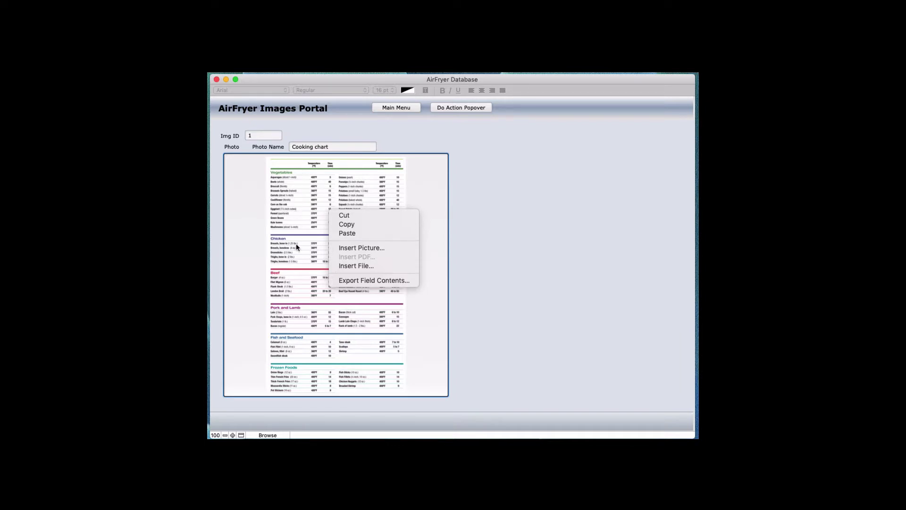
{"action": "left_click", "coordinate": [243, 206]}
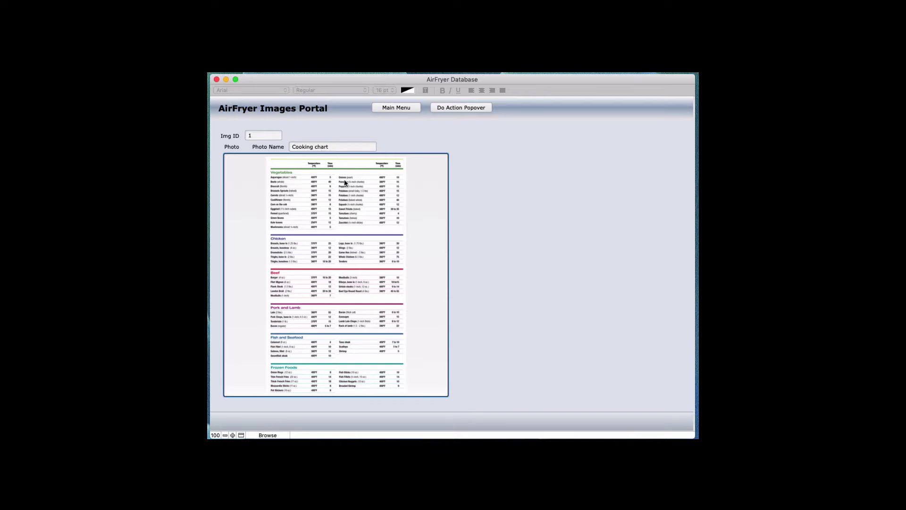
{"action": "right_click", "coordinate": [337, 201]}
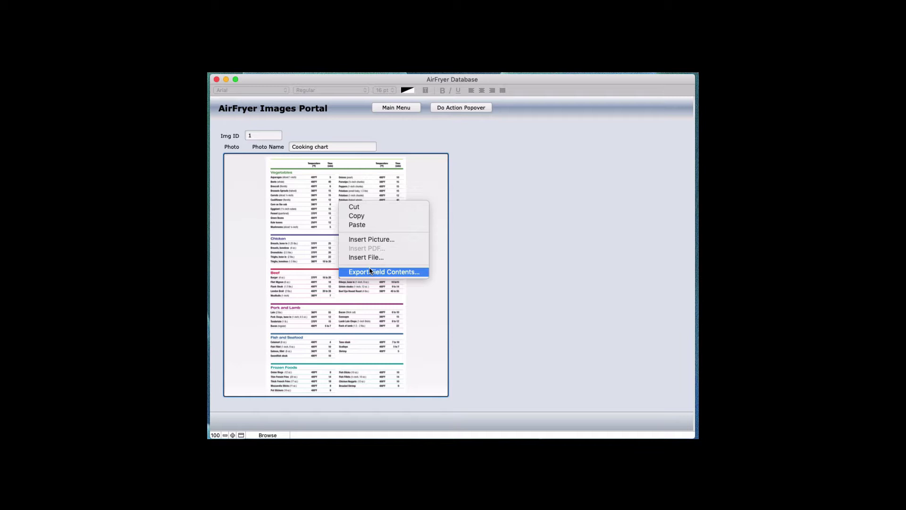
{"action": "left_click", "coordinate": [356, 215]}
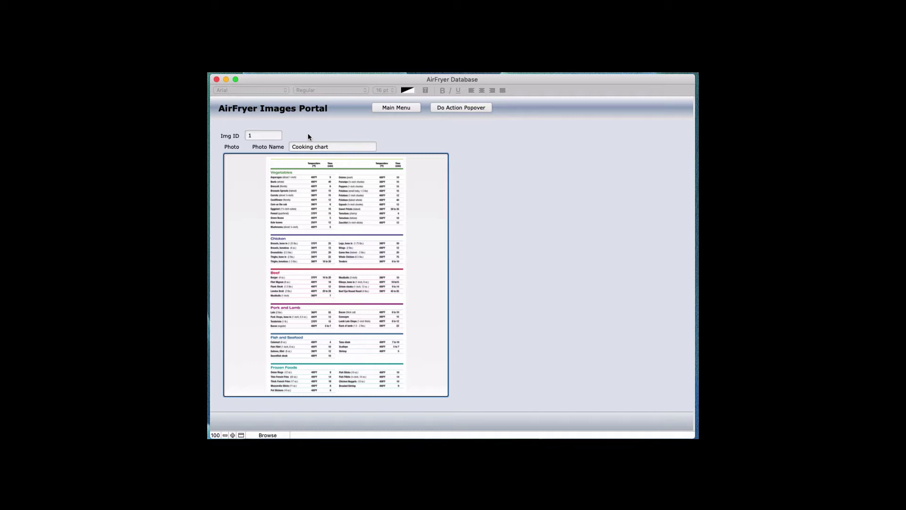
Return to the AirFryer Catalog and correct the Creator's last name by inserting the missing "e", committing the record.
{"action": "left_click", "coordinate": [390, 107]}
{"action": "left_click", "coordinate": [373, 150]}
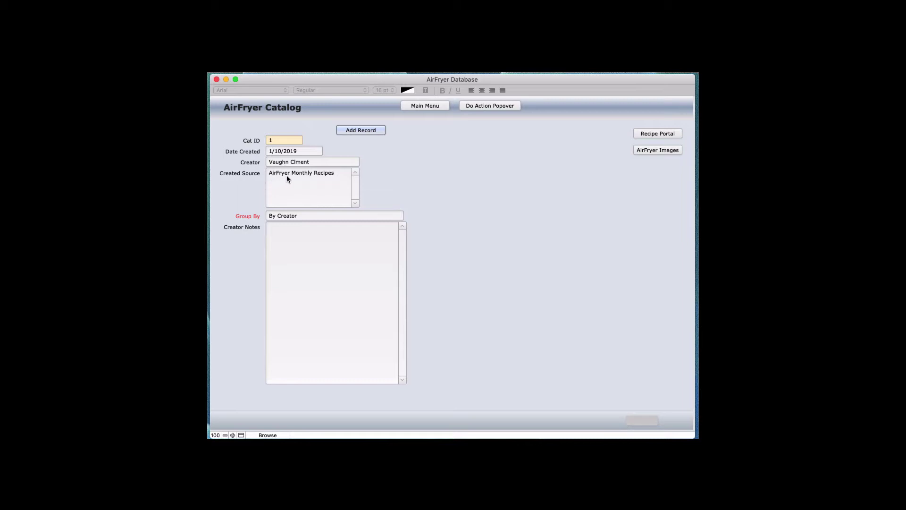
{"action": "left_click", "coordinate": [320, 162]}
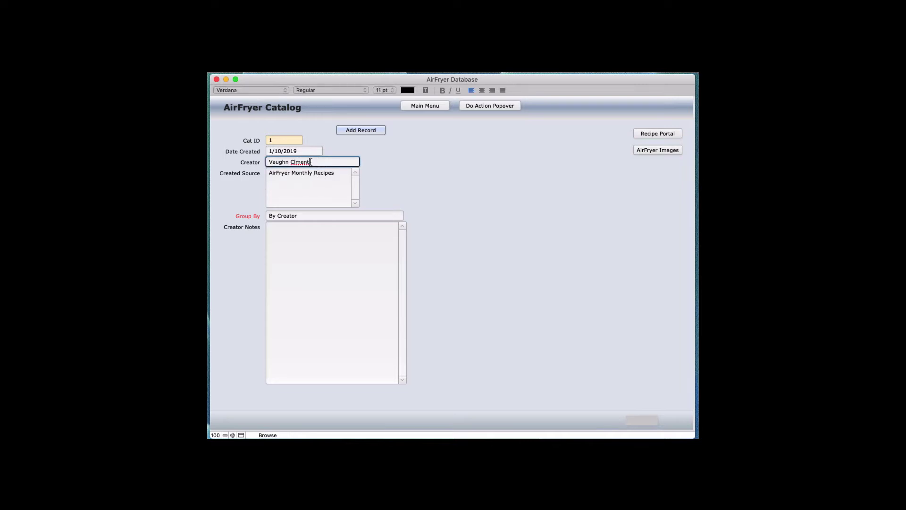
{"action": "left_click", "coordinate": [296, 162]}
{"action": "type", "text": "e"}
{"action": "left_click", "coordinate": [410, 160]}
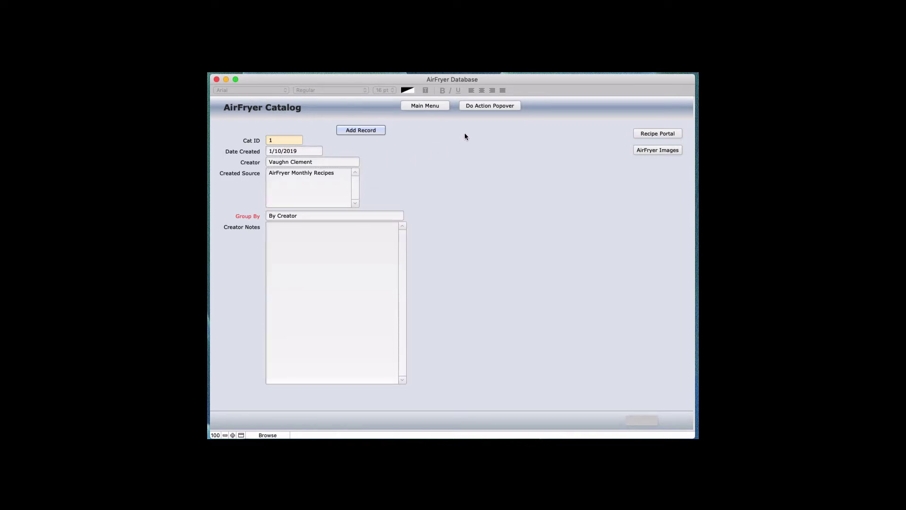
Review the action list in the AirFryer Catalog and again in the AirFryer Catalog List View.
{"action": "left_click", "coordinate": [477, 104]}
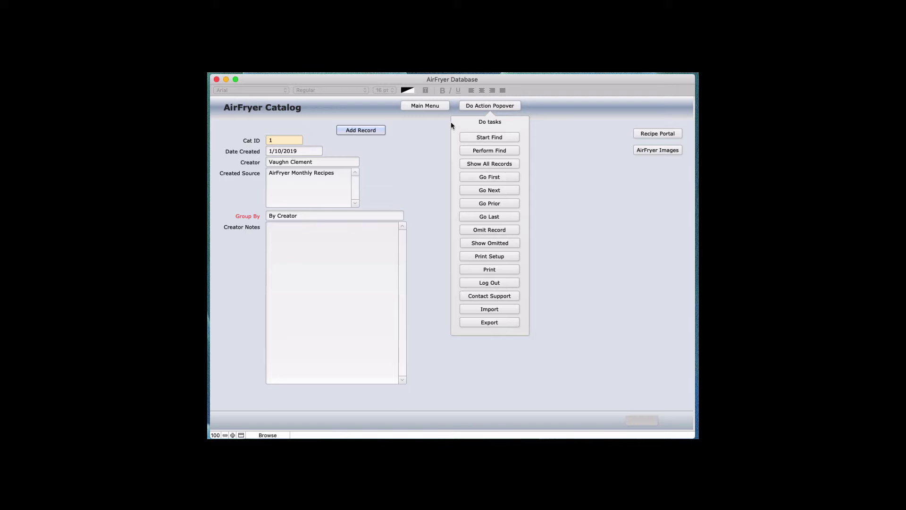
{"action": "left_click", "coordinate": [434, 107]}
{"action": "left_click", "coordinate": [433, 163]}
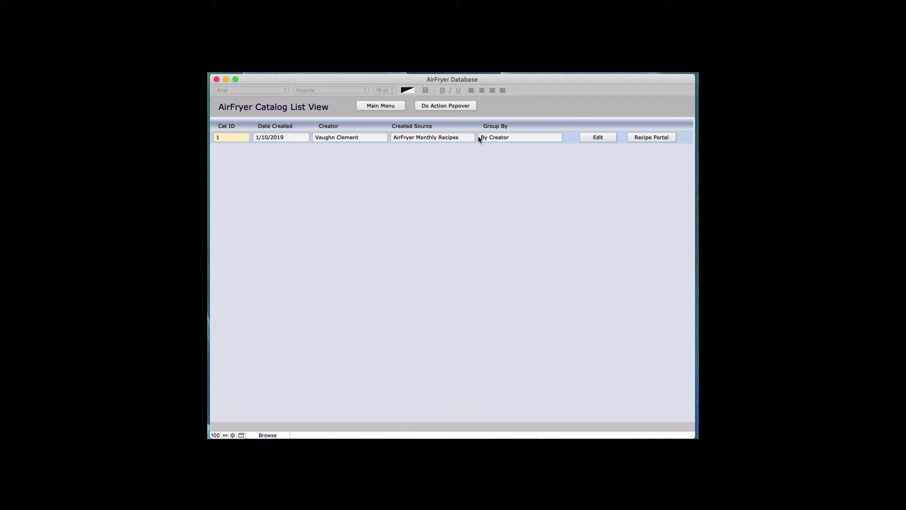
{"action": "left_click", "coordinate": [437, 106]}
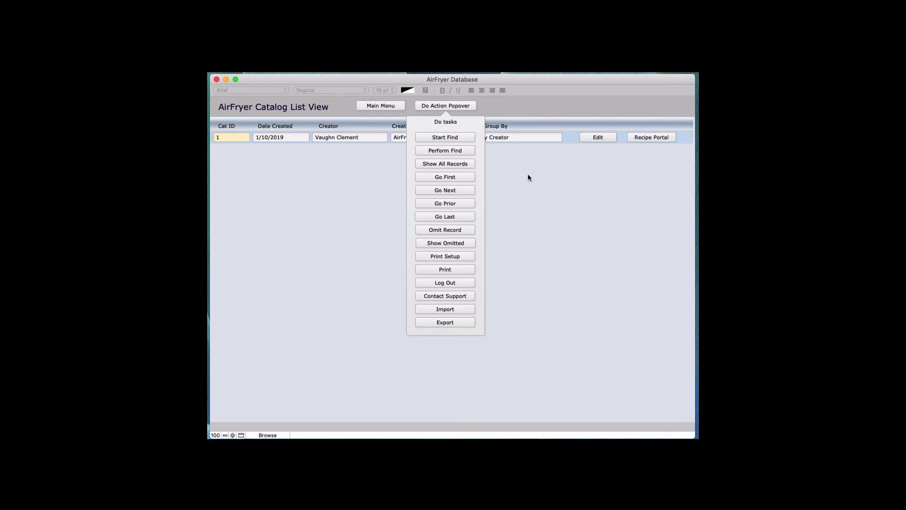
{"action": "left_click", "coordinate": [554, 155]}
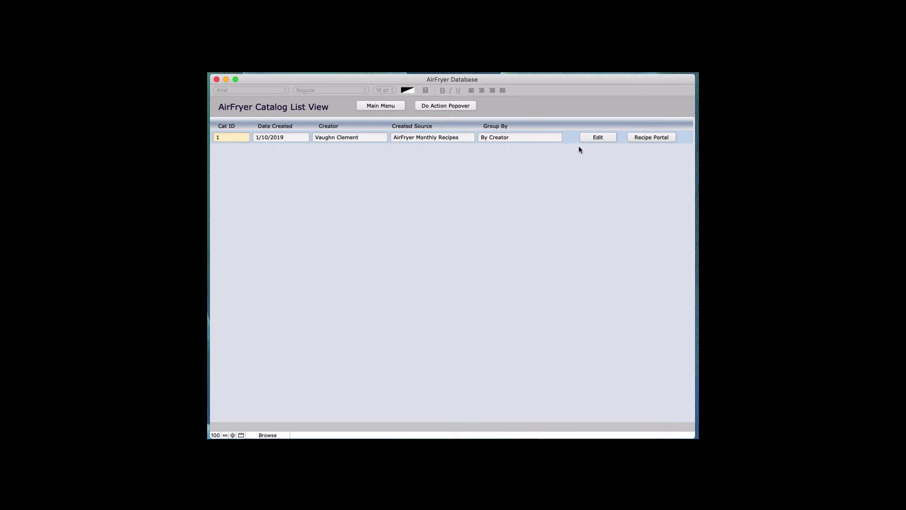
View the linked Parmesan Crusted Chicken Cordon Bleu recipe from the catalog list's record row, and close its popover.
{"action": "left_click", "coordinate": [651, 138]}
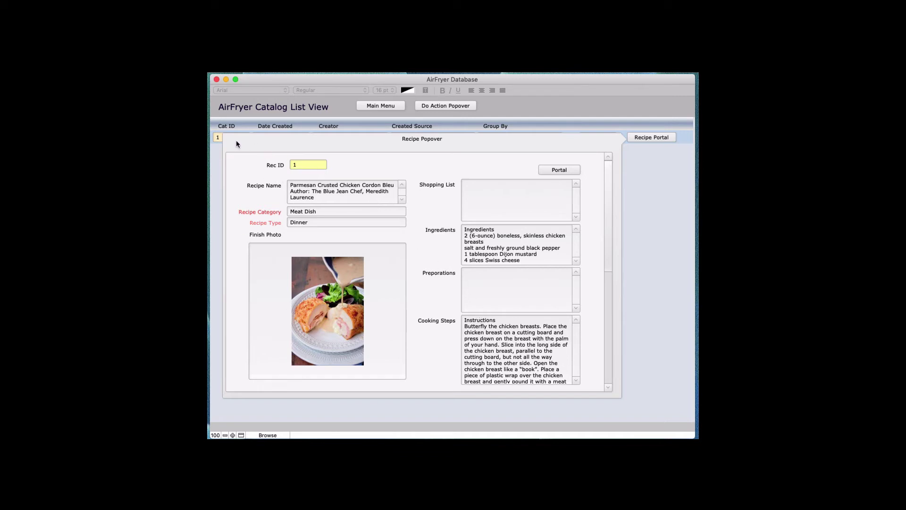
{"action": "left_click", "coordinate": [508, 208]}
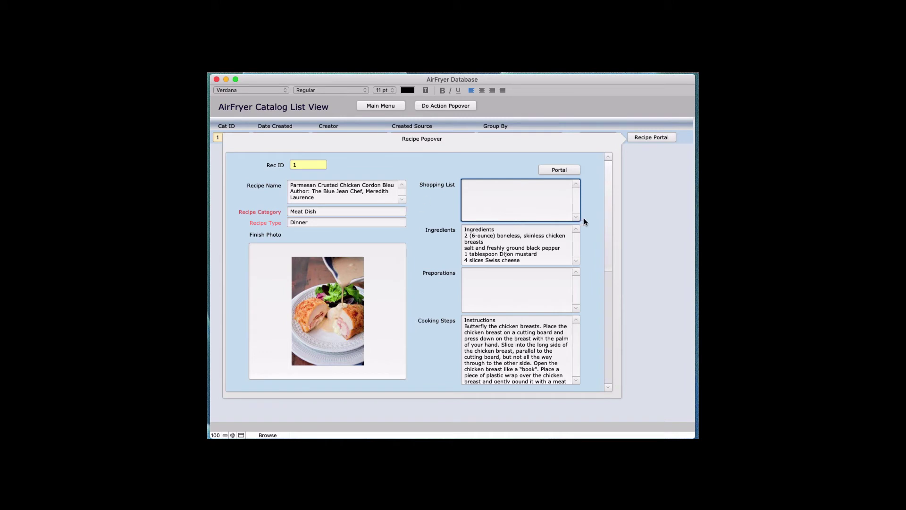
{"action": "left_click", "coordinate": [636, 199]}
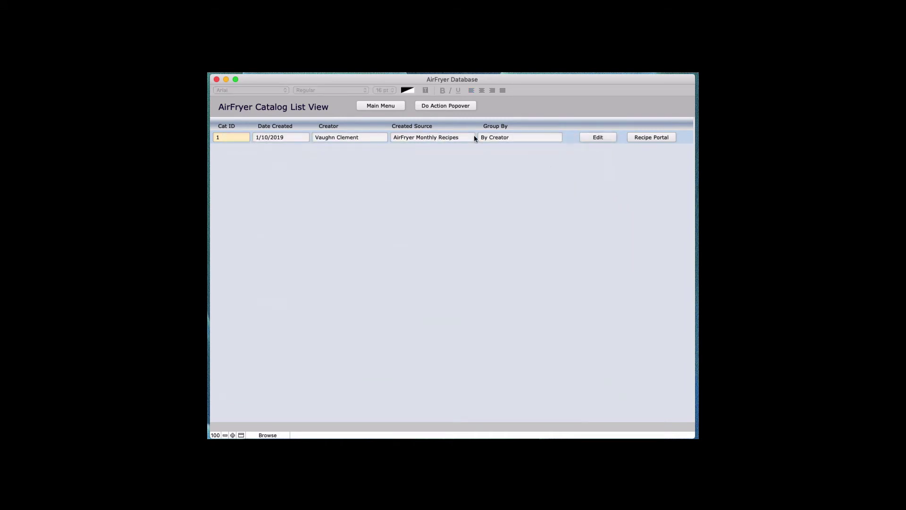
Return to the AirFryer Catalog, view the linked recipe in the Recipe Popover, and close it.
{"action": "left_click", "coordinate": [384, 108]}
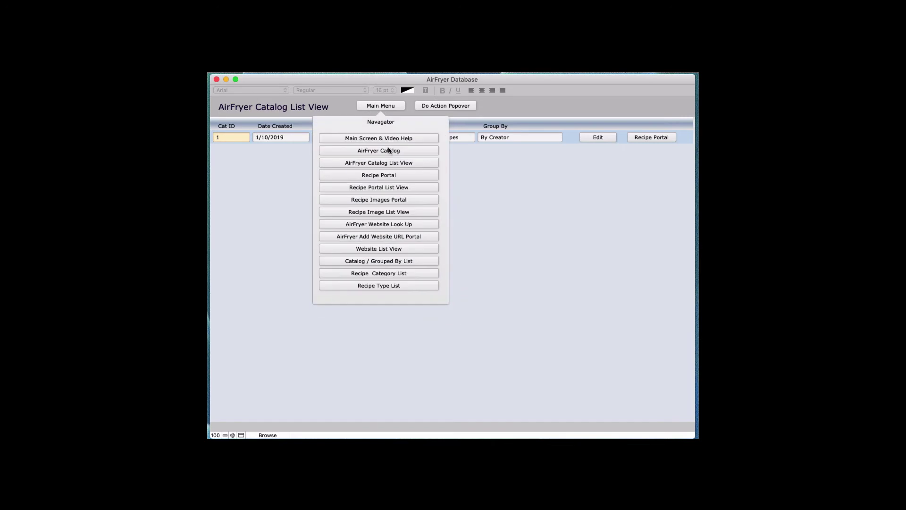
{"action": "left_click", "coordinate": [387, 151]}
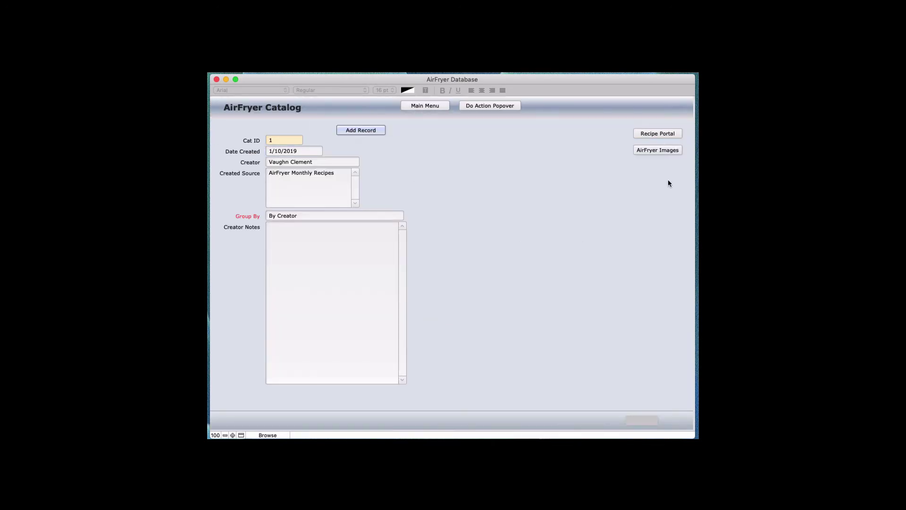
{"action": "left_click", "coordinate": [655, 133]}
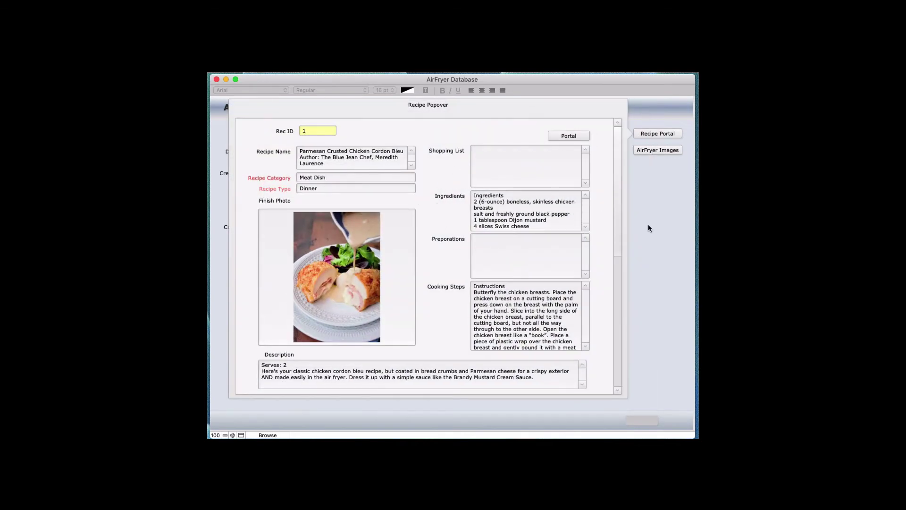
{"action": "left_click_drag", "start_coordinate": [619, 234], "coordinate": [639, 188]}
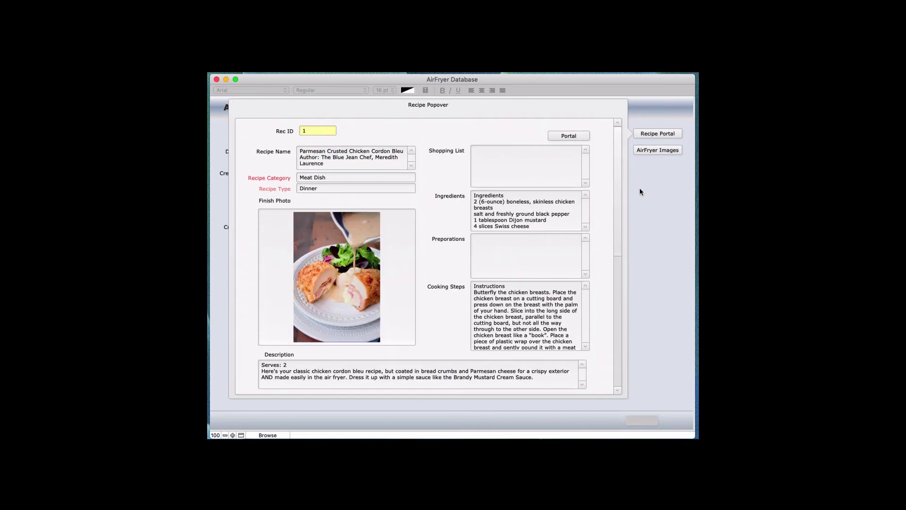
{"action": "left_click", "coordinate": [665, 199]}
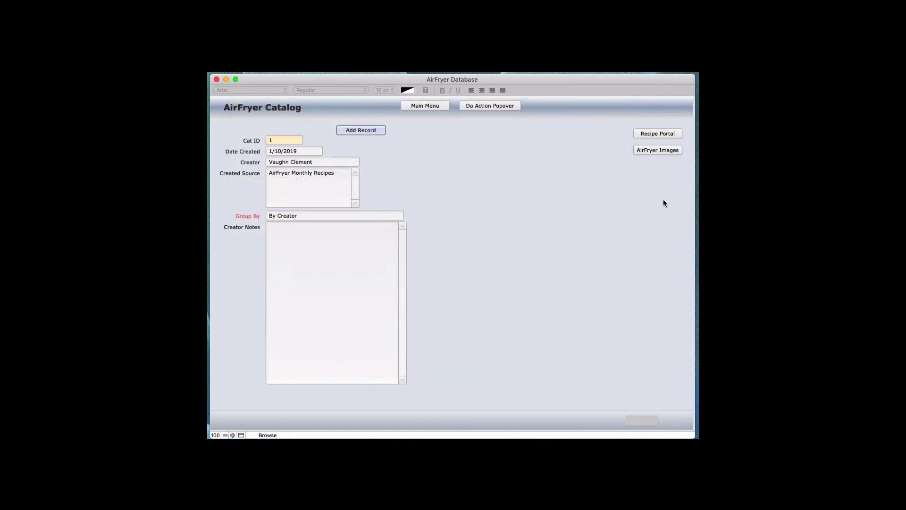
View the Cooking chart in the catalog's Fryer Recipe Images popover and return to the catalog record's fields.
{"action": "left_click", "coordinate": [659, 150]}
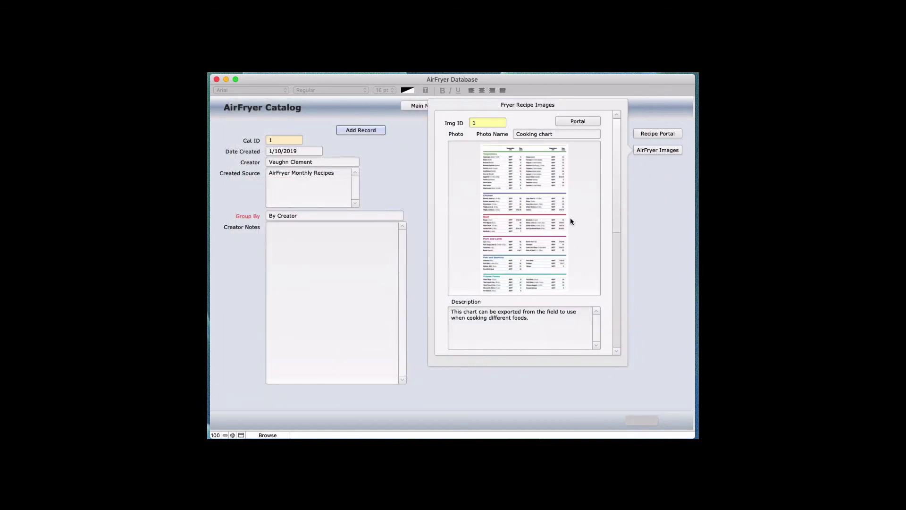
{"action": "mouse_move", "coordinate": [616, 224]}
{"action": "left_mouse_down"}
{"action": "mouse_move", "coordinate": [618, 341]}
{"action": "mouse_move", "coordinate": [613, 211]}
{"action": "left_mouse_up"}
{"action": "left_click", "coordinate": [403, 186]}
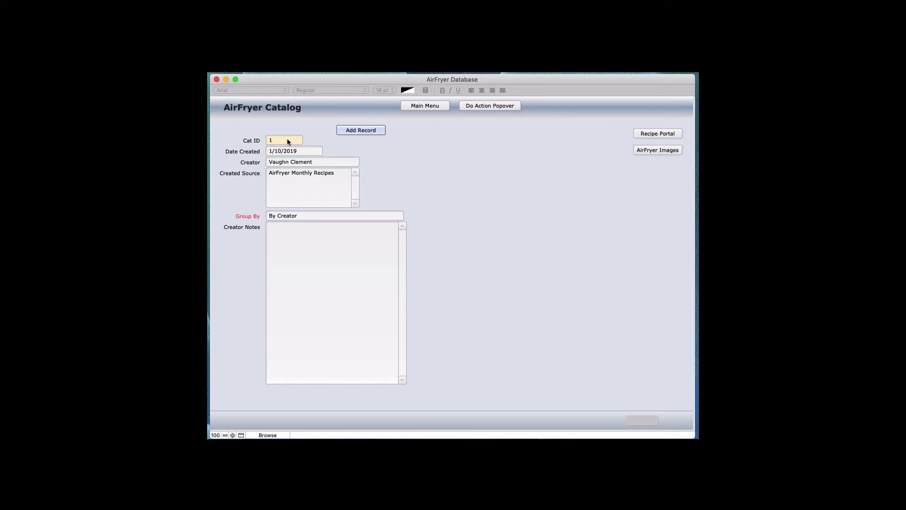
{"action": "left_click", "coordinate": [344, 176]}
{"action": "left_click", "coordinate": [425, 180]}
Check the AirFryer Catalog's action list and switch to the AirFryer Catalog List View.
{"action": "left_click", "coordinate": [494, 107]}
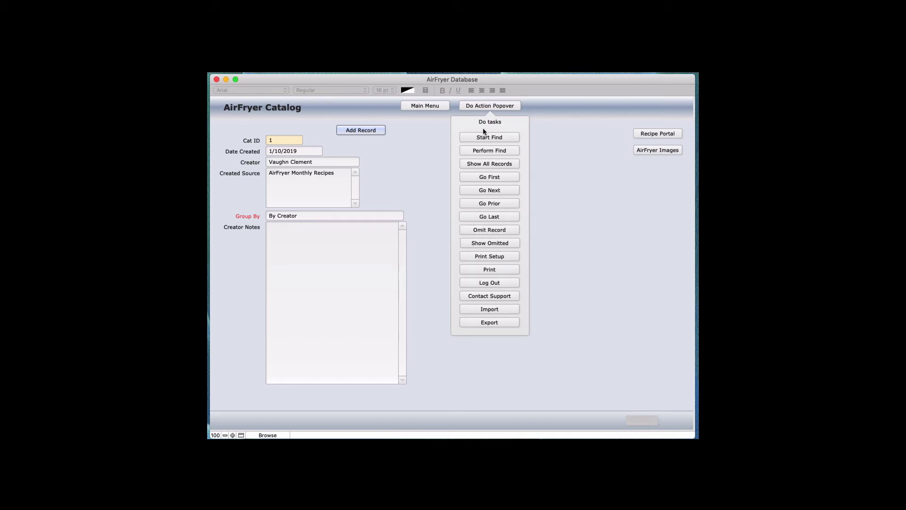
{"action": "left_click", "coordinate": [435, 106]}
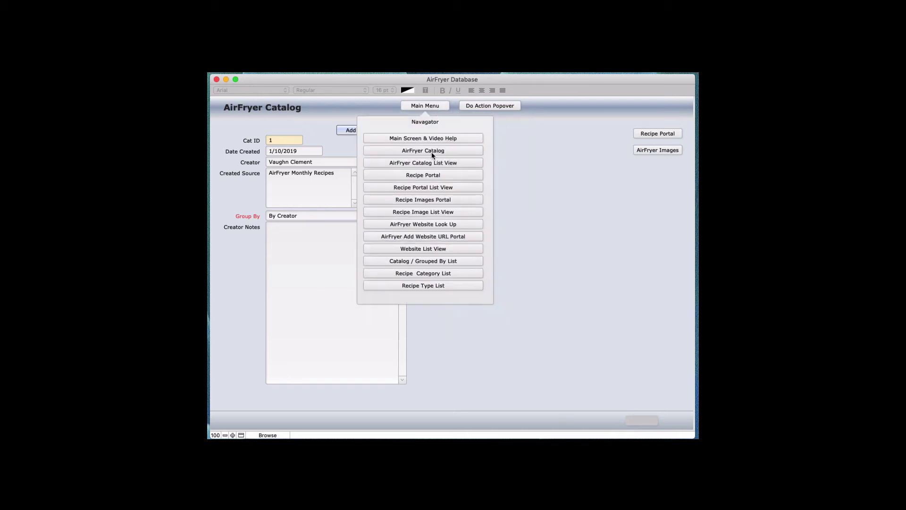
{"action": "left_click", "coordinate": [430, 163]}
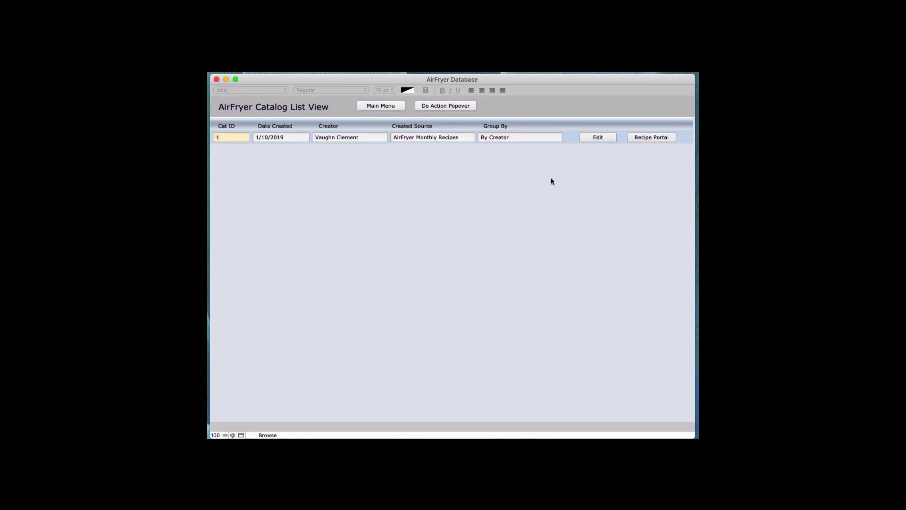
Omit the catalog record from the list, and show the omitted records to bring it back.
{"action": "left_click", "coordinate": [452, 105]}
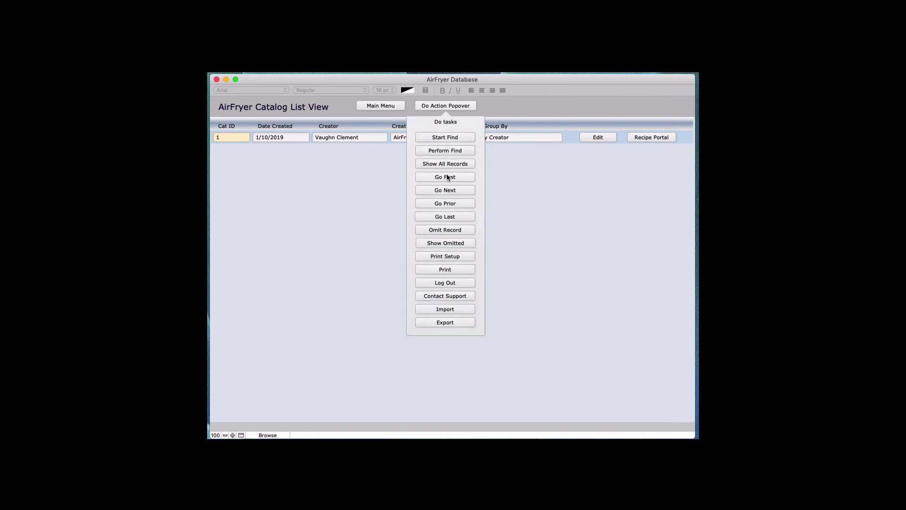
{"action": "left_click", "coordinate": [445, 230]}
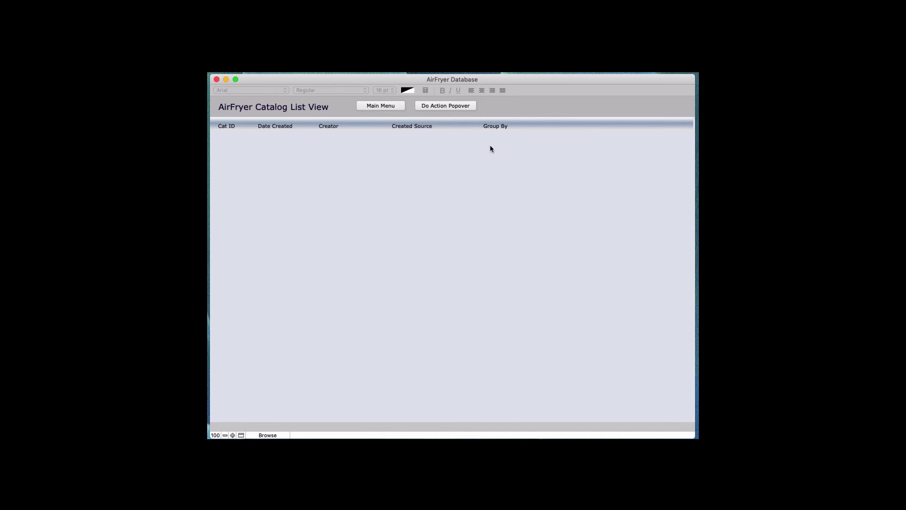
{"action": "left_click", "coordinate": [438, 106]}
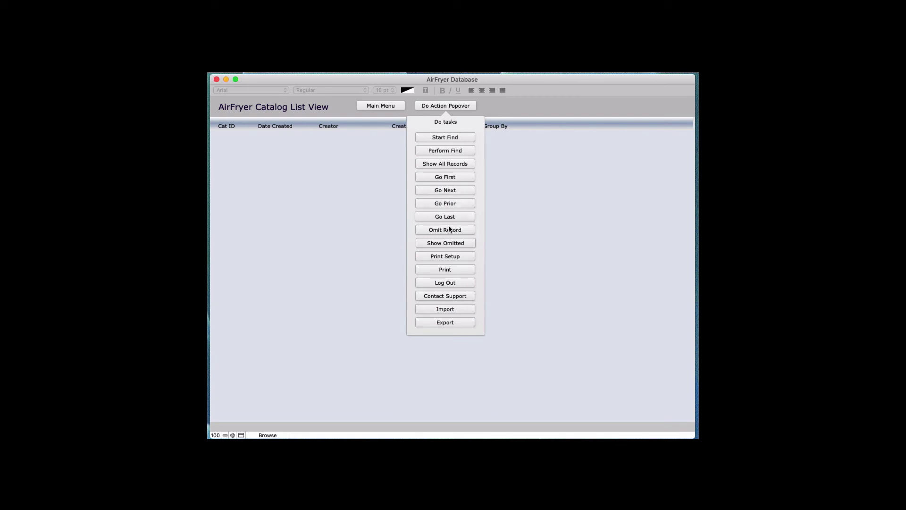
{"action": "left_click", "coordinate": [447, 244]}
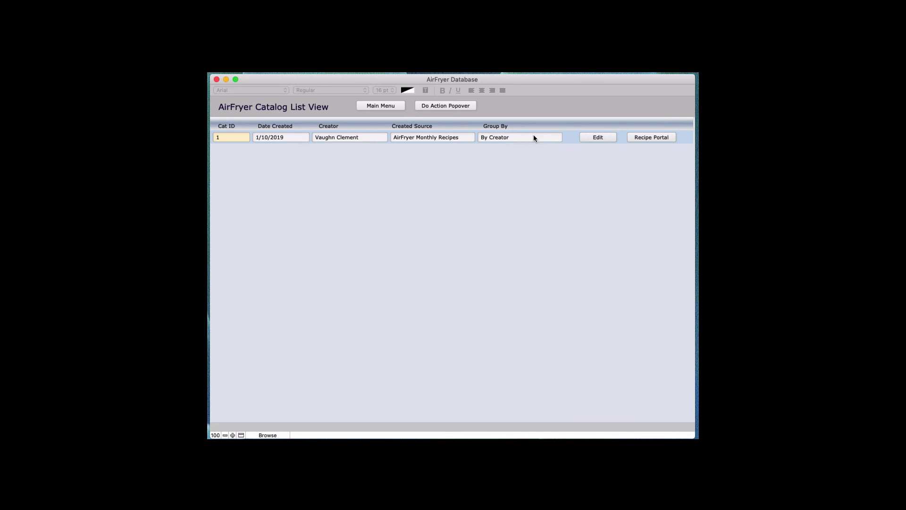
Try landscape orientation in the AirFryer Catalog List View's page setup, and cancel the setup.
{"action": "left_click", "coordinate": [451, 106]}
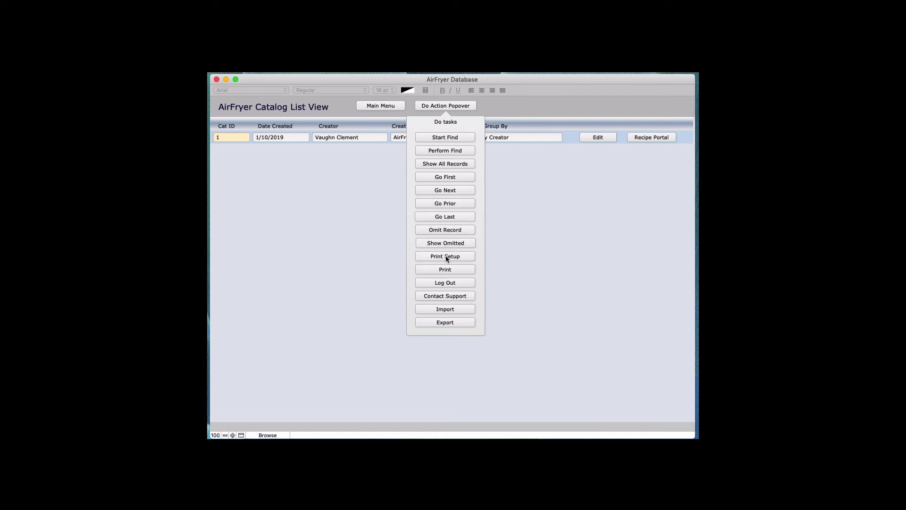
{"action": "left_click", "coordinate": [446, 256]}
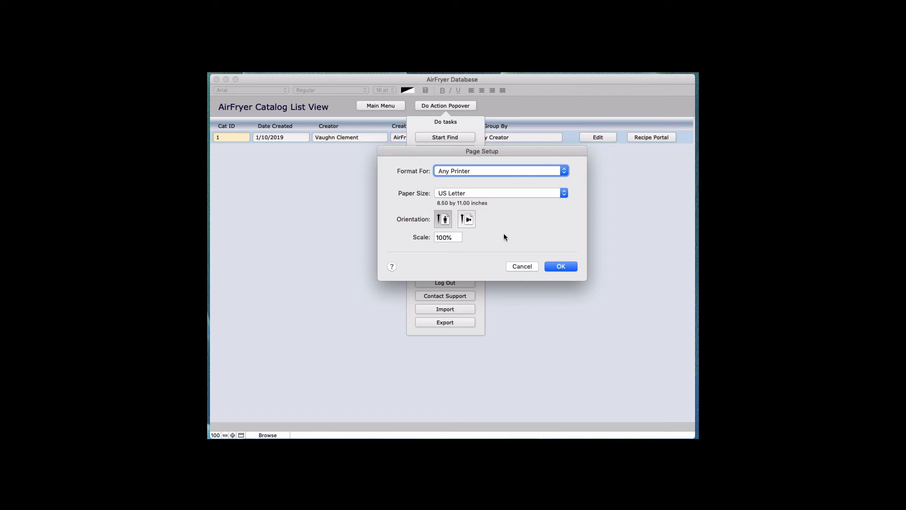
{"action": "left_click", "coordinate": [469, 220]}
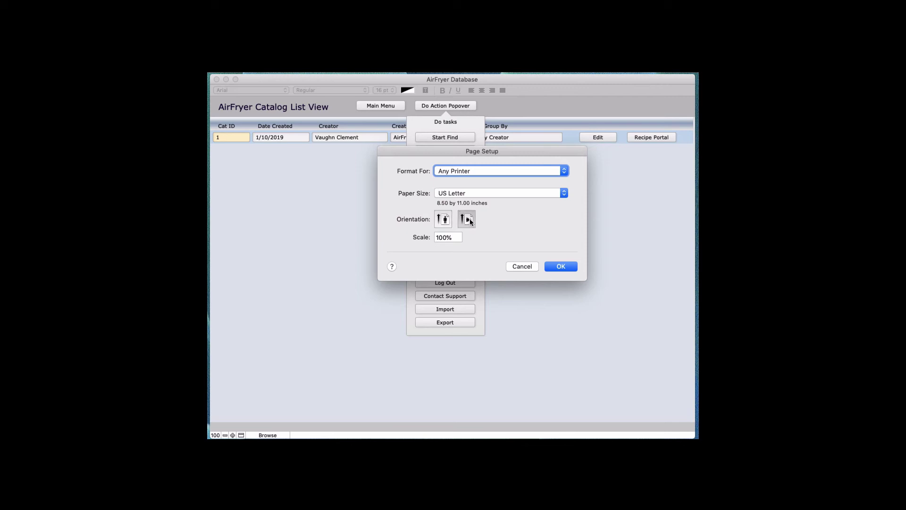
{"action": "left_click", "coordinate": [525, 266]}
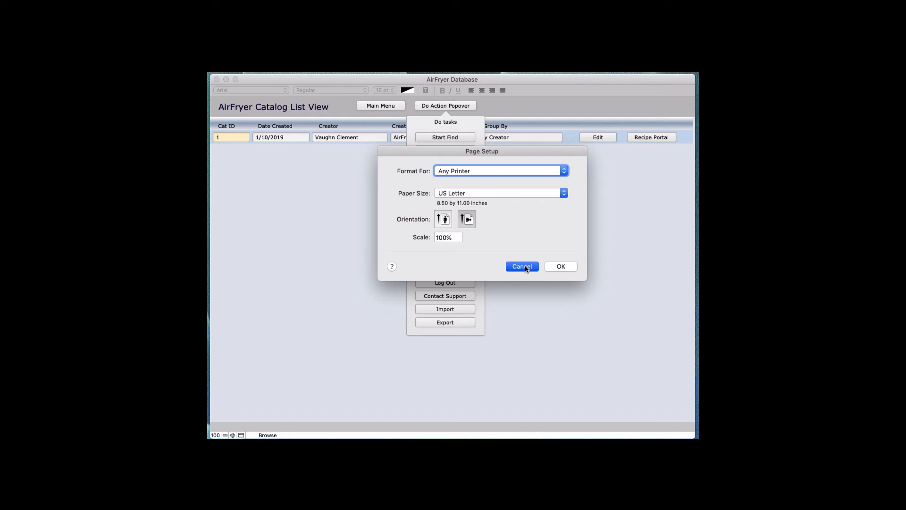
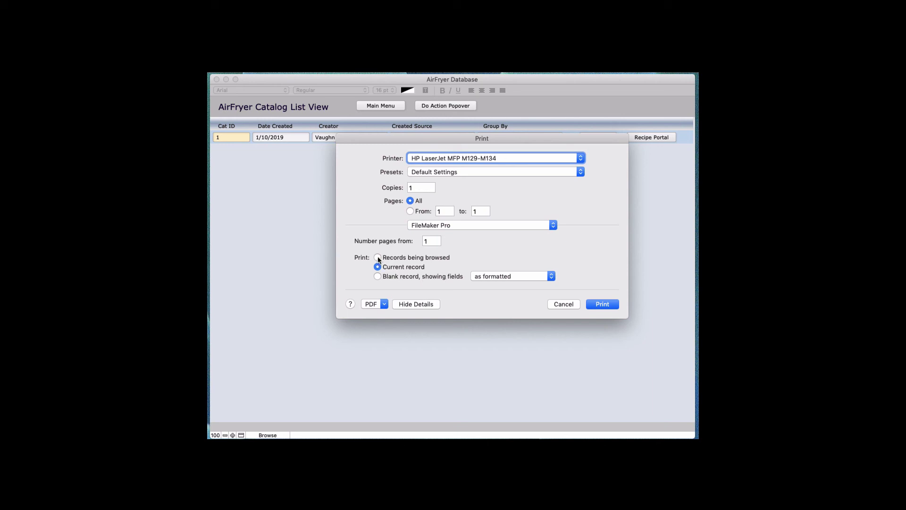
Check the PDF output options for printing the records being browsed, and leave the print setup without printing.
{"action": "left_click", "coordinate": [384, 304]}
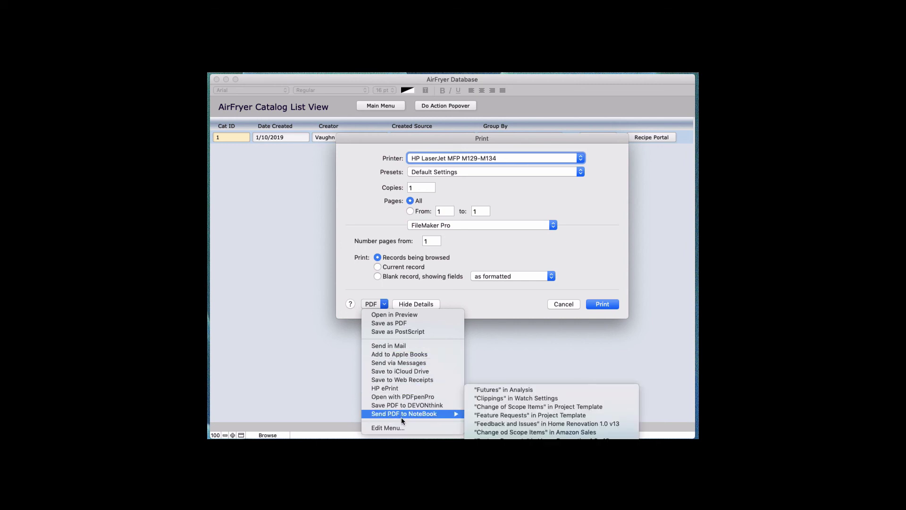
{"action": "left_click", "coordinate": [506, 305]}
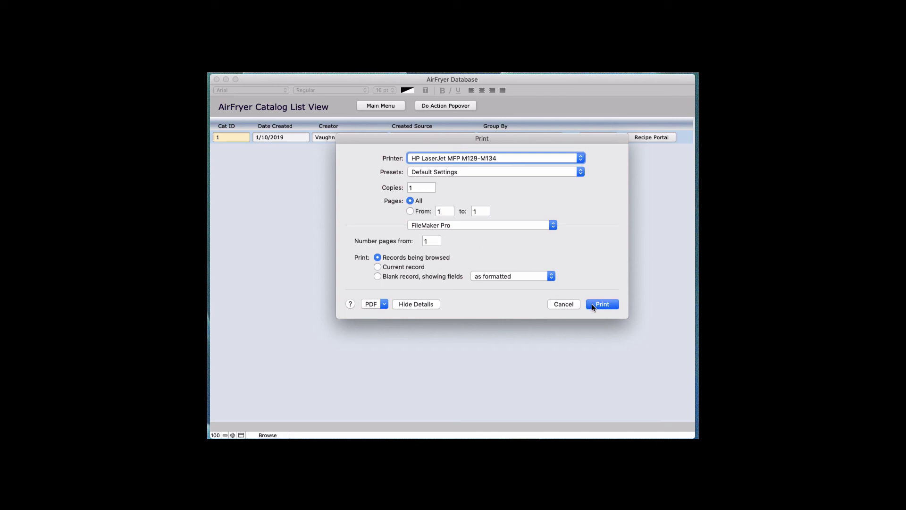
{"action": "left_click", "coordinate": [562, 304]}
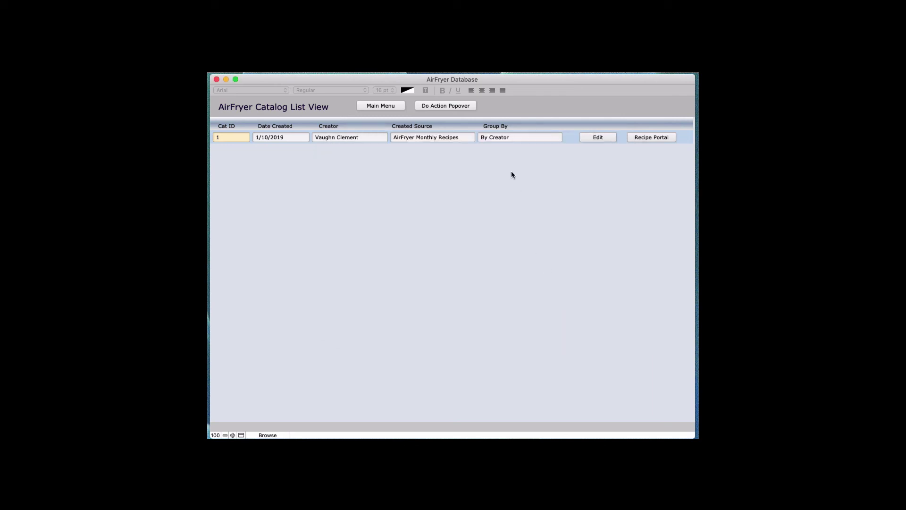
Return from the list view to the AirFryer Catalog record through the Main Menu.
{"action": "left_click", "coordinate": [398, 107]}
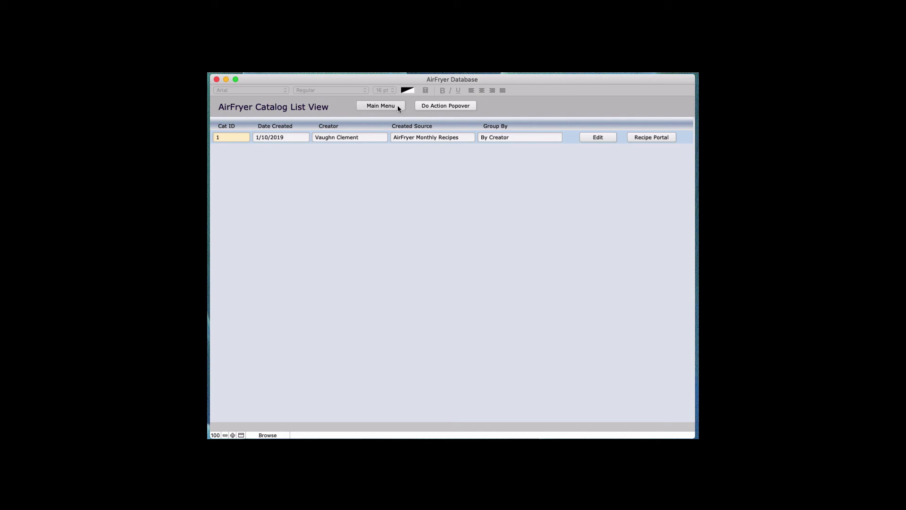
{"action": "left_click", "coordinate": [396, 151]}
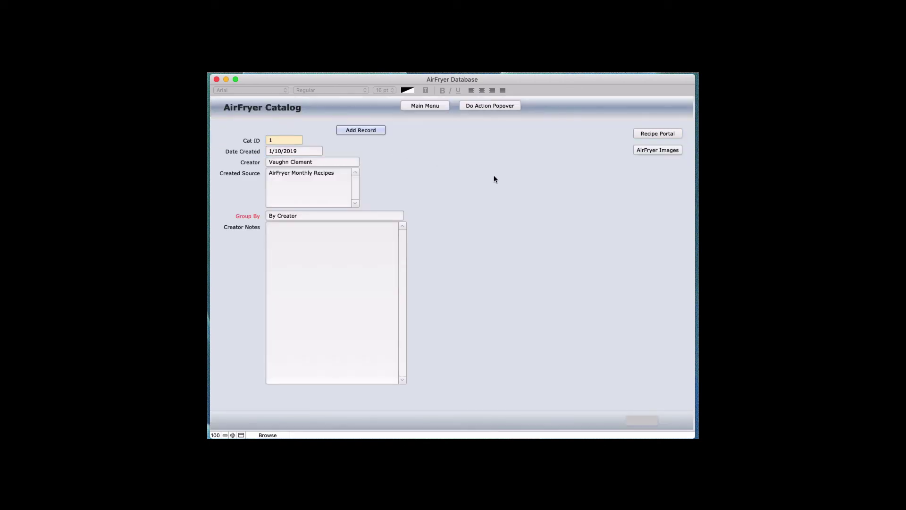